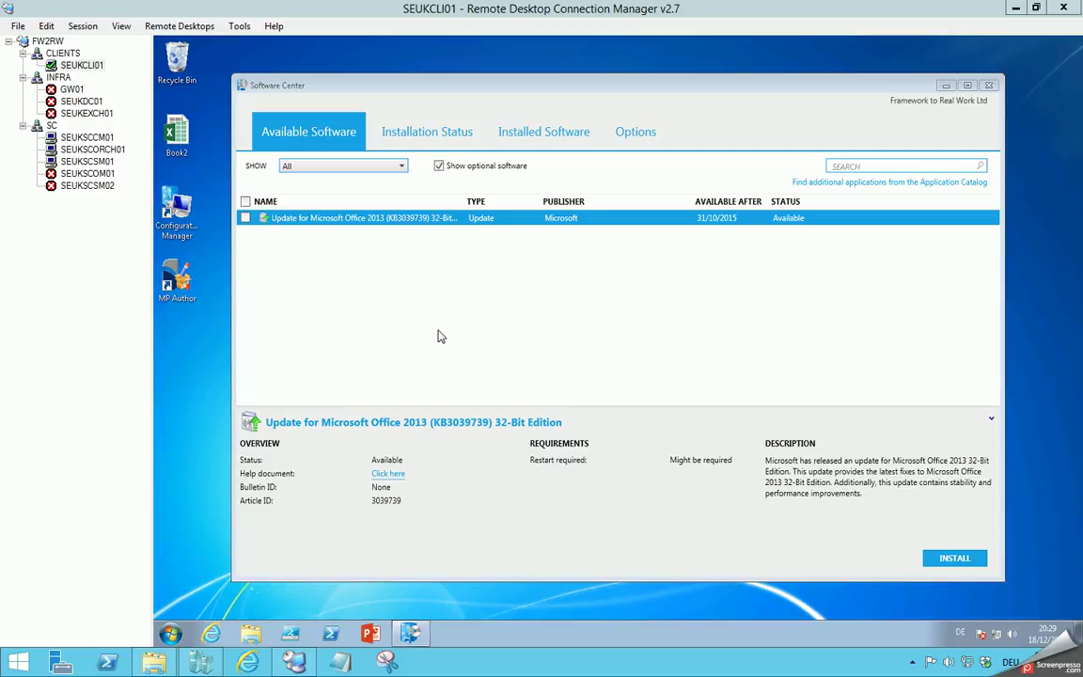
# In the SEUKSCSM01 session's Service Manager Console, create a change request from the Patch Server template and title it "MMS patch system"
pyautogui.click(85, 161)
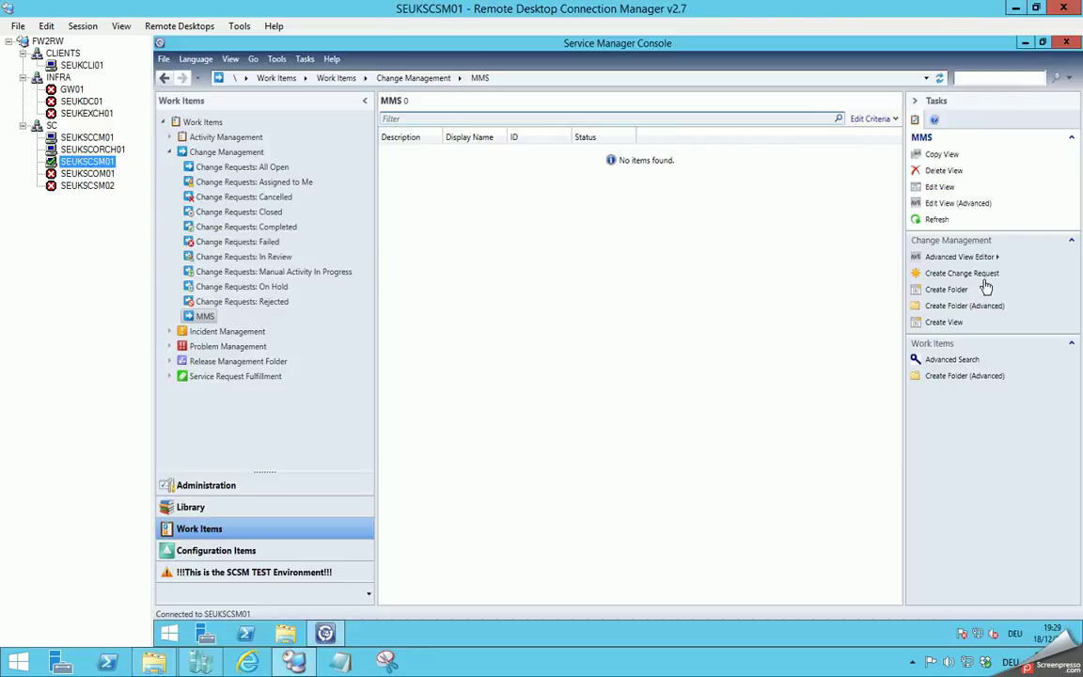
pyautogui.click(975, 275)
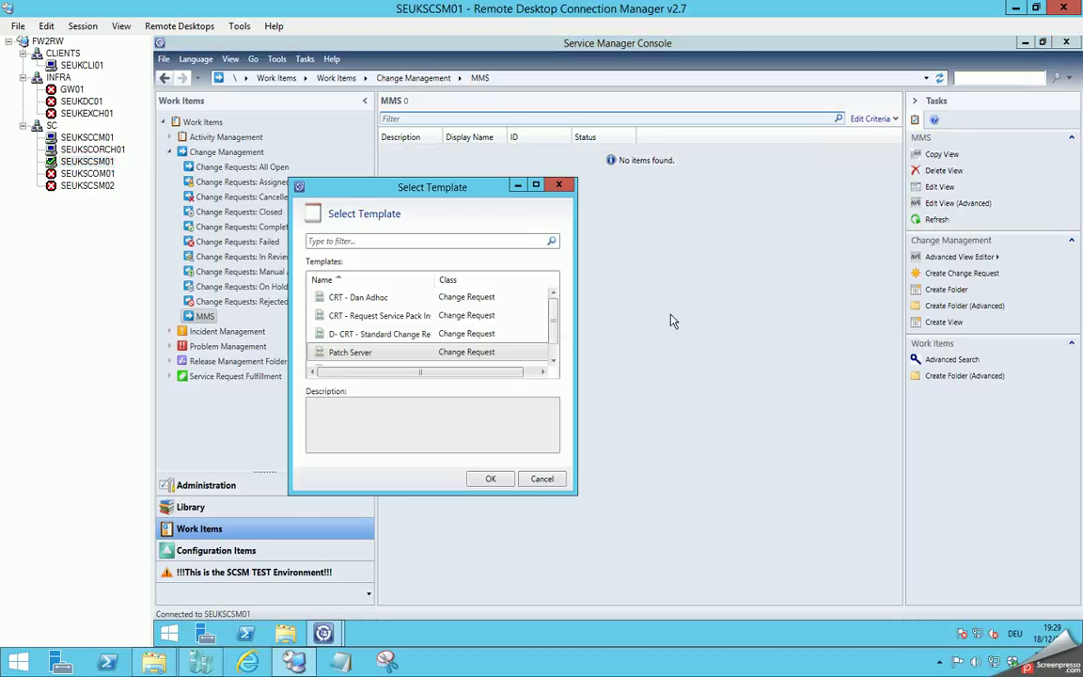
pyautogui.click(348, 353)
pyautogui.click(491, 479)
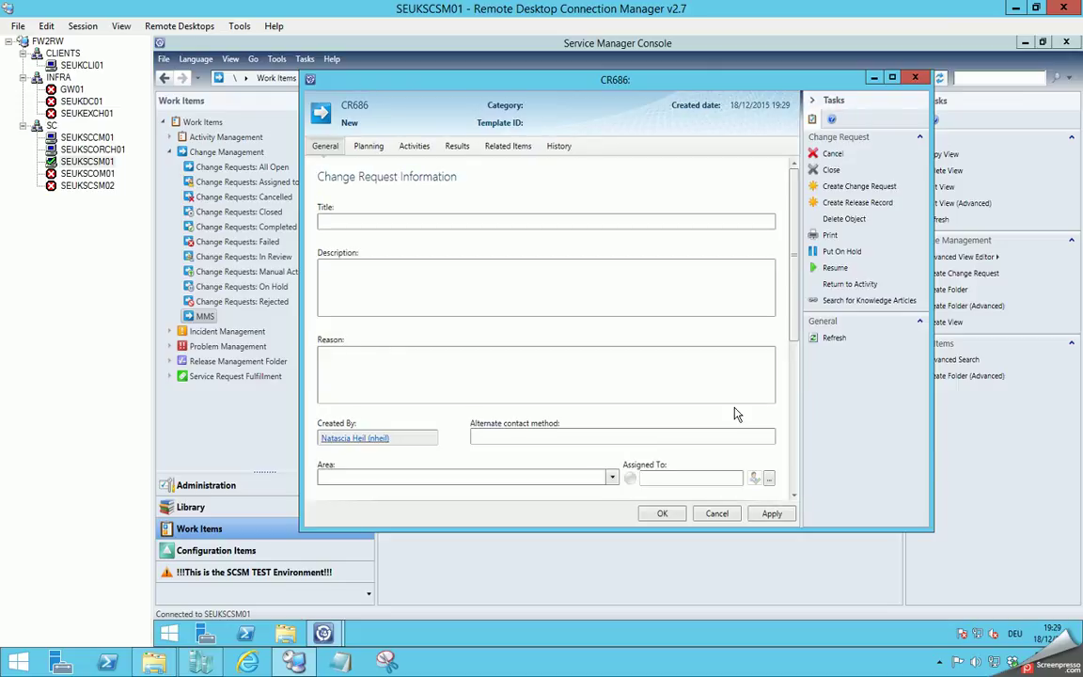
pyautogui.click(321, 218)
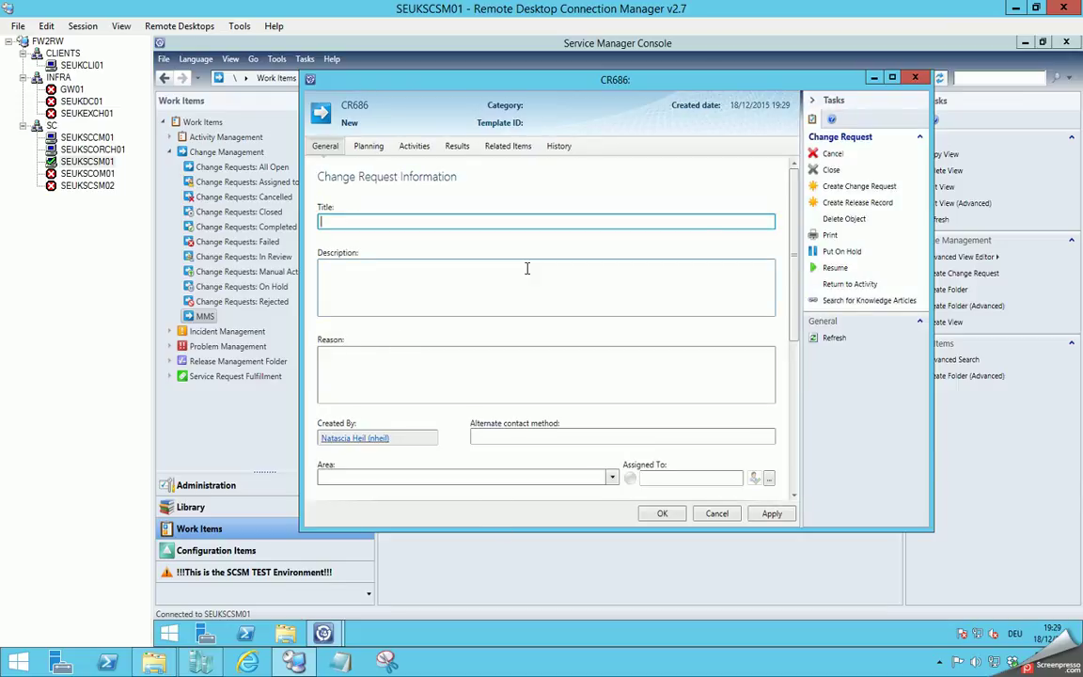
pyautogui.write('MMS patch system')
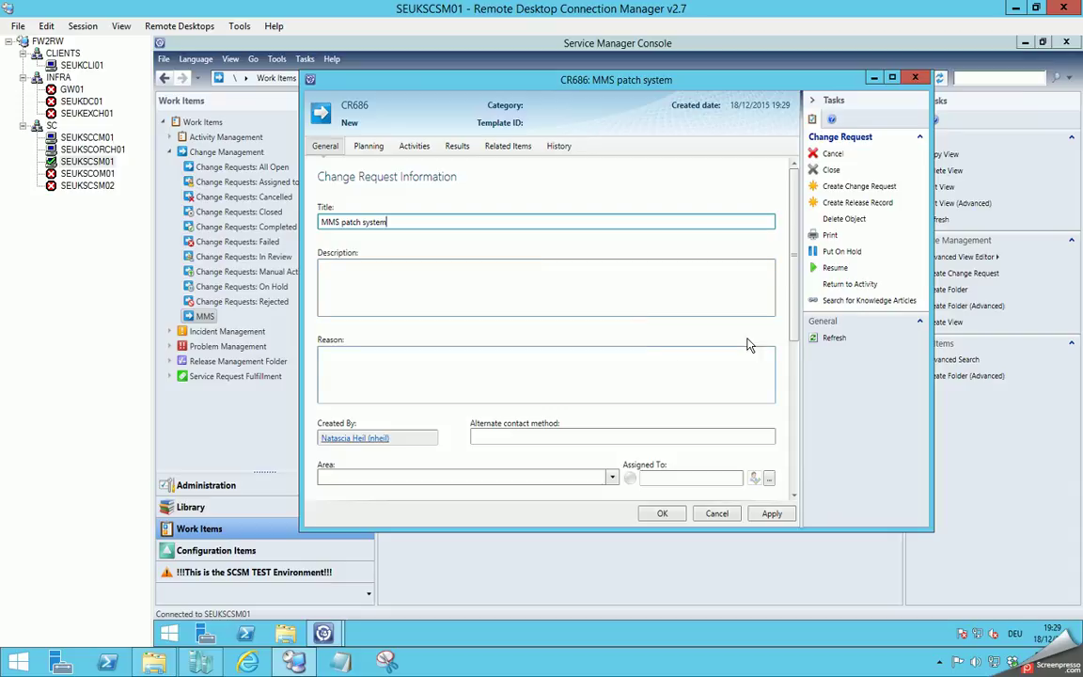
# Start adding an object to the change request's Config Items To Change and filter the available objects to the Collection Info class
pyautogui.moveTo(791, 304); pyautogui.dragTo(791, 447)
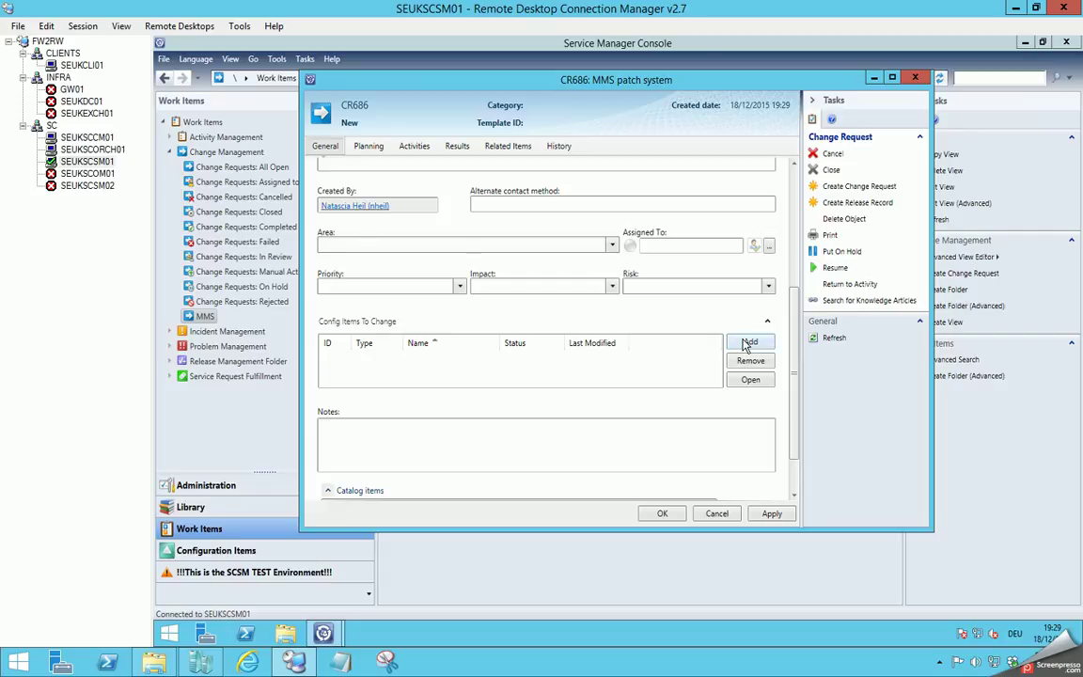
pyautogui.click(741, 344)
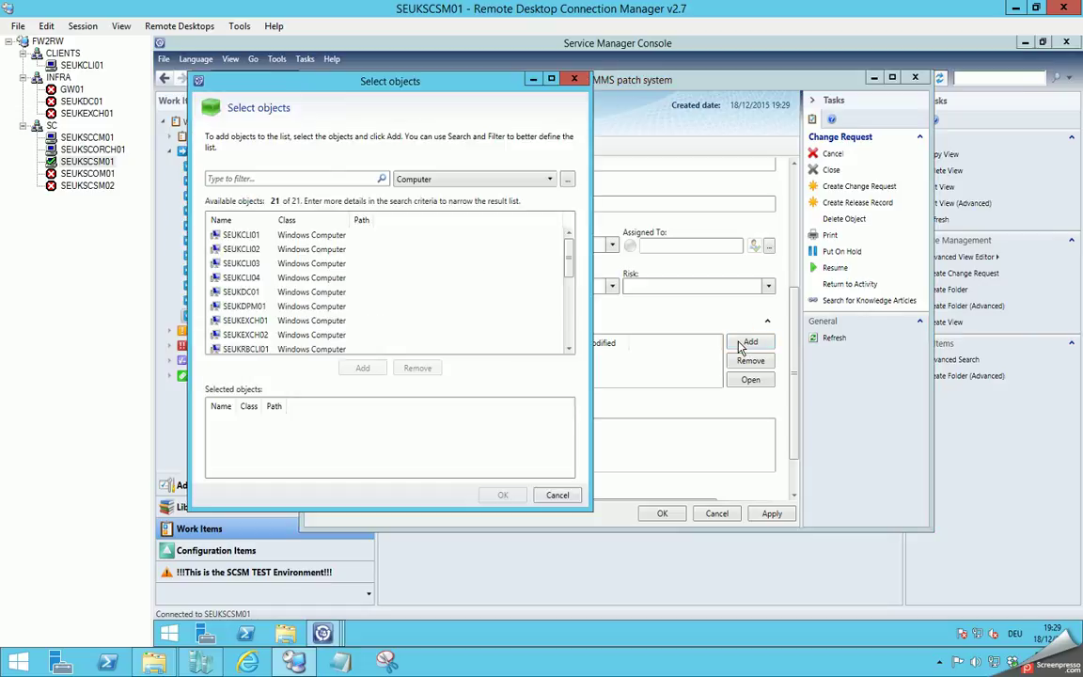
pyautogui.click(551, 180)
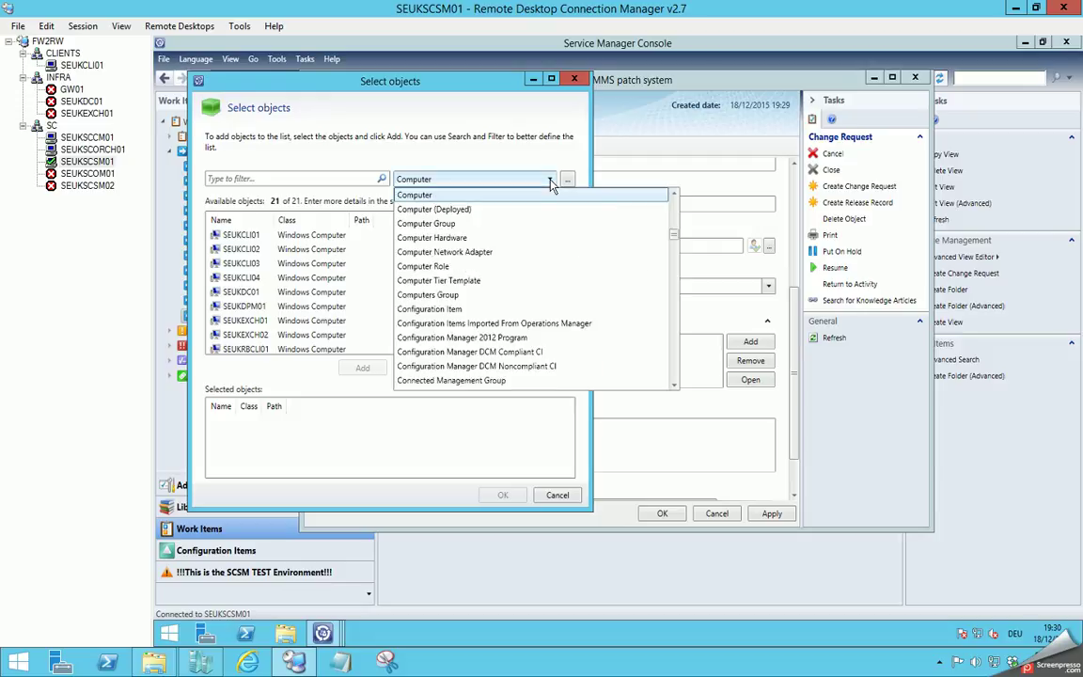
pyautogui.click(672, 196)
pyautogui.click(673, 196)
pyautogui.click(673, 196)
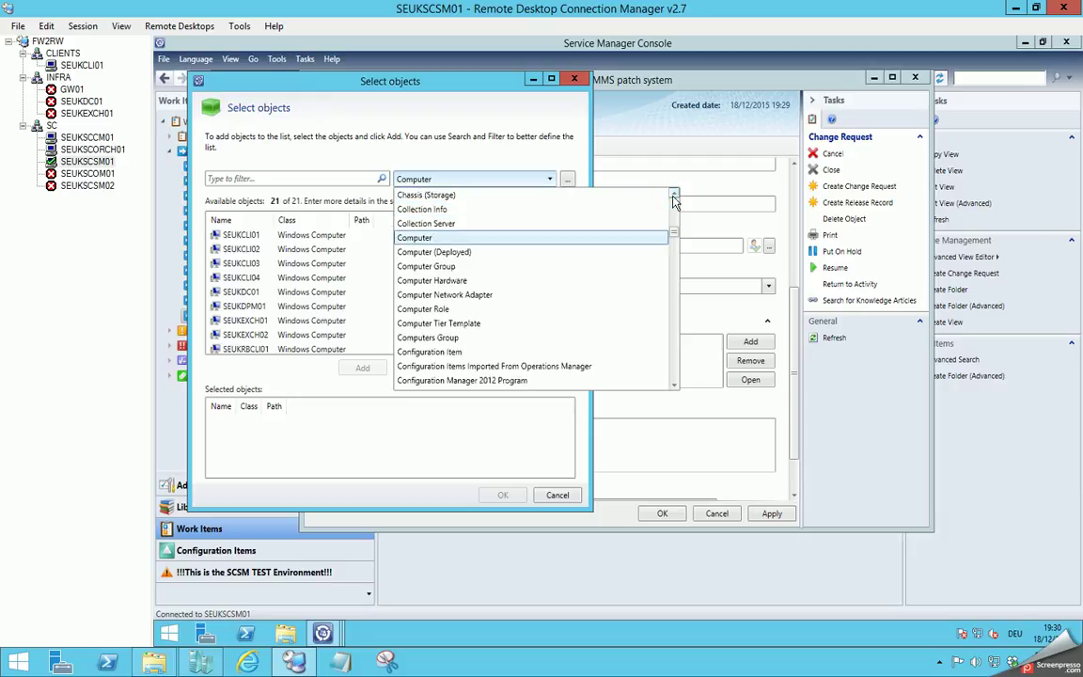
pyautogui.click(445, 216)
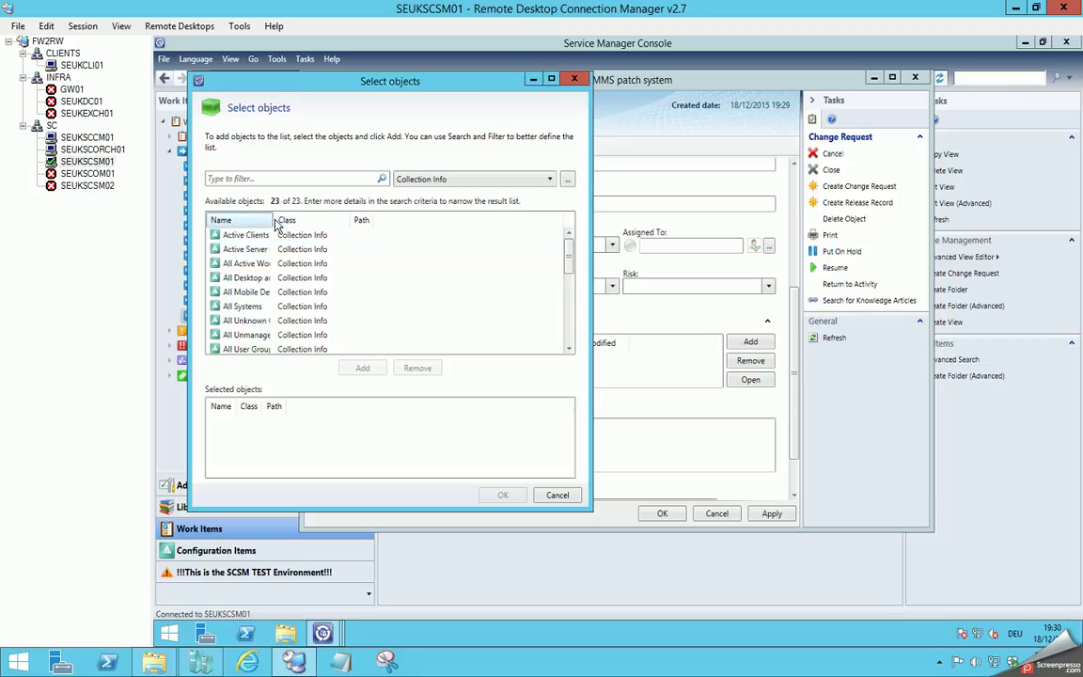
# Widen the Name column and add the All Active Workstations collection to the config items to change
pyautogui.moveTo(271, 219); pyautogui.dragTo(331, 220)
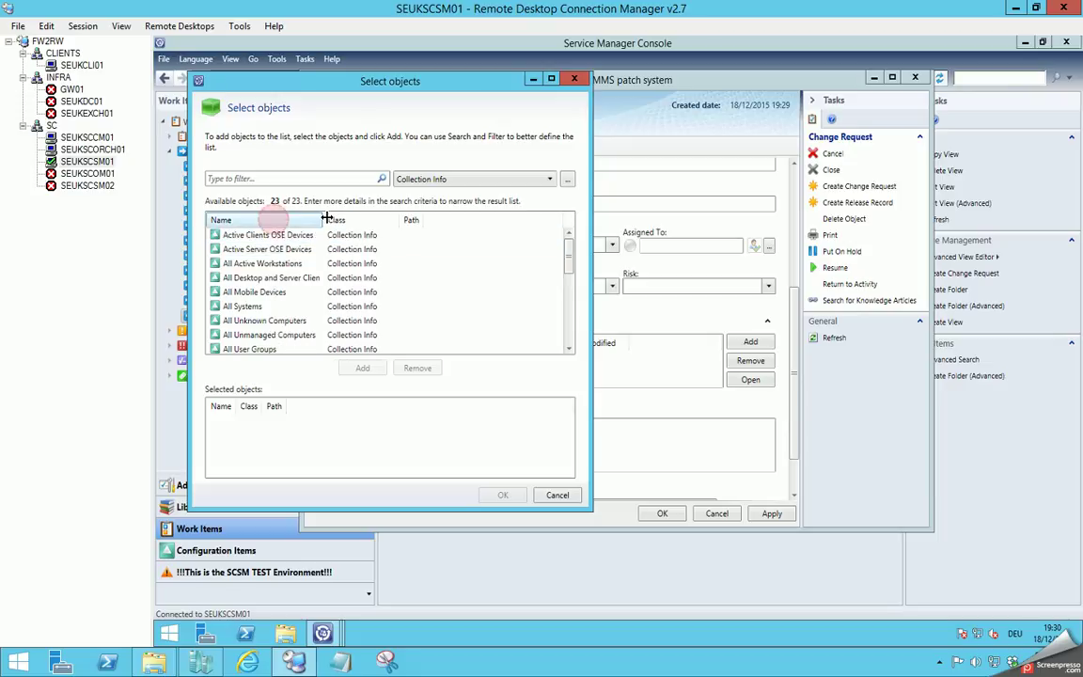
pyautogui.click(255, 265)
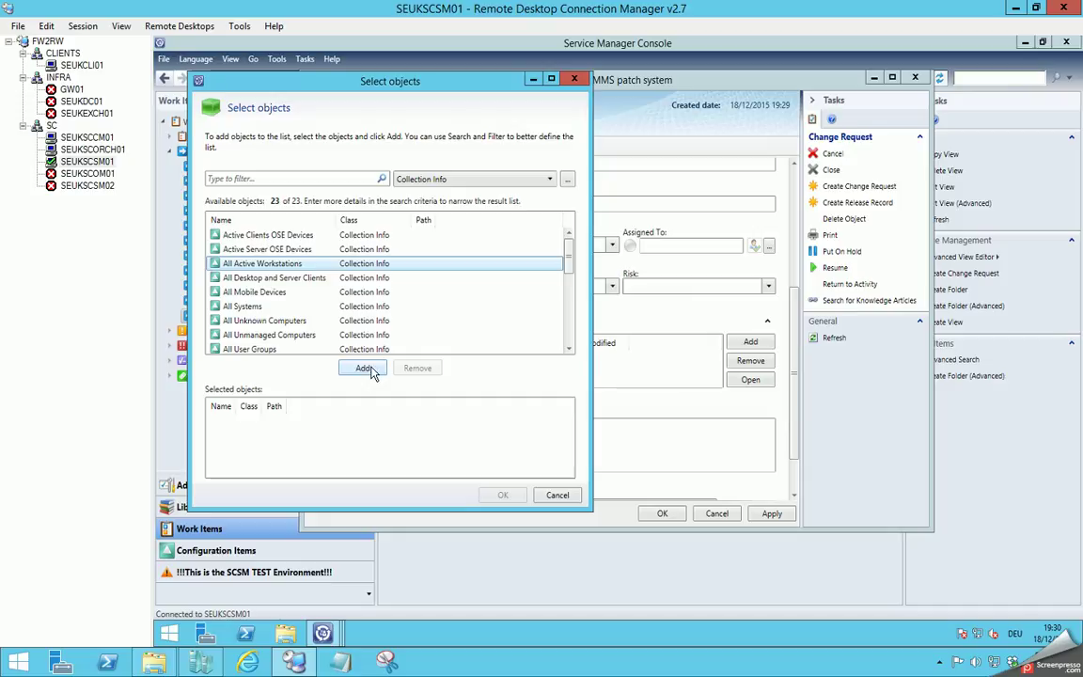
pyautogui.click(366, 371)
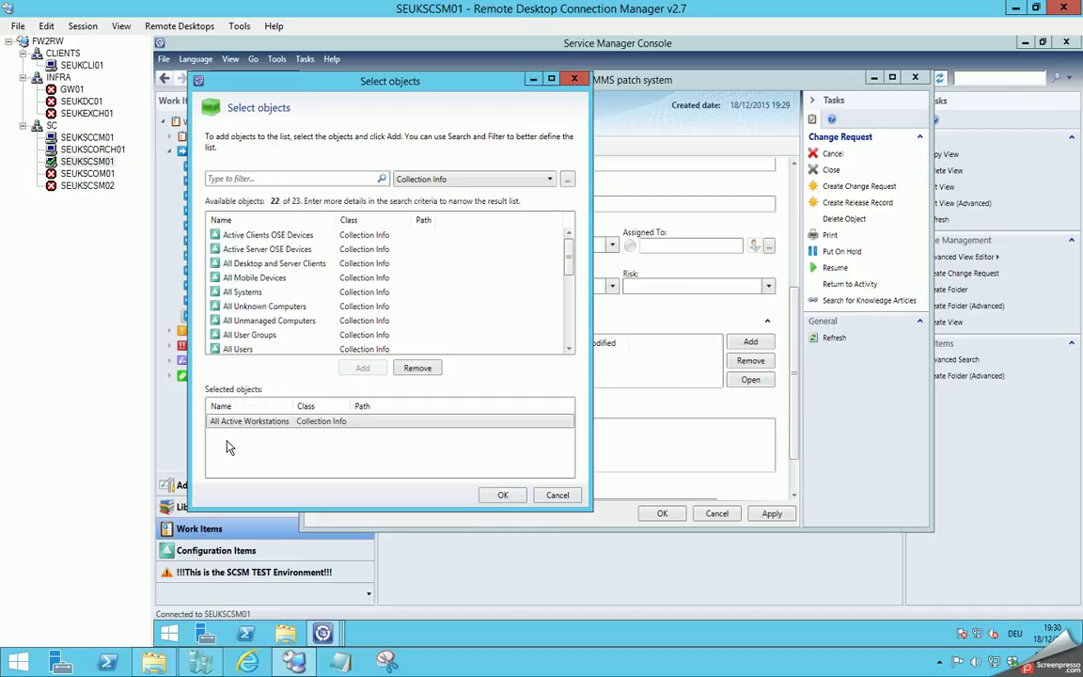
pyautogui.click(501, 495)
pyautogui.click(559, 356)
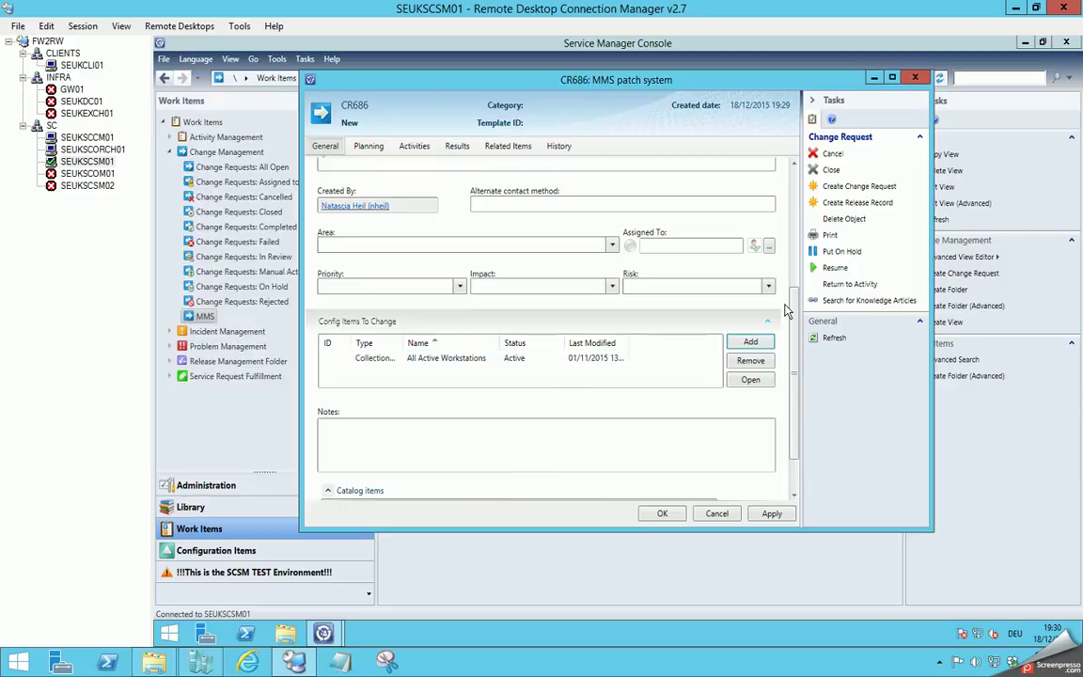
# Start adding a related configuration item to the change request and filter the available objects to the Software Updates class
pyautogui.moveTo(797, 299); pyautogui.dragTo(797, 167)
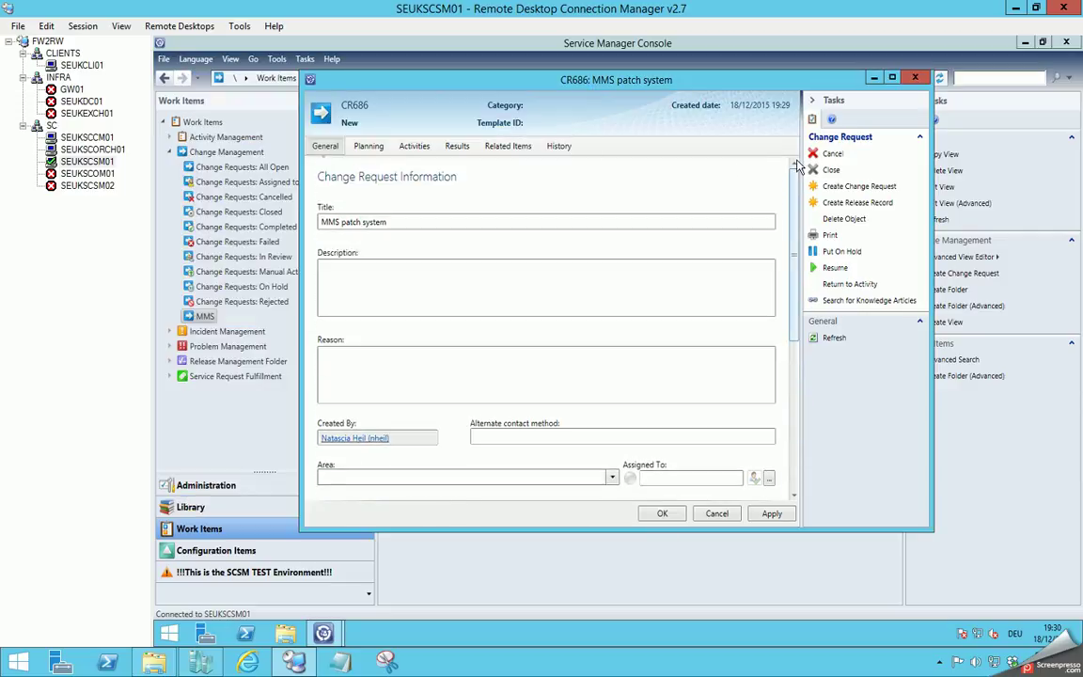
pyautogui.click(507, 150)
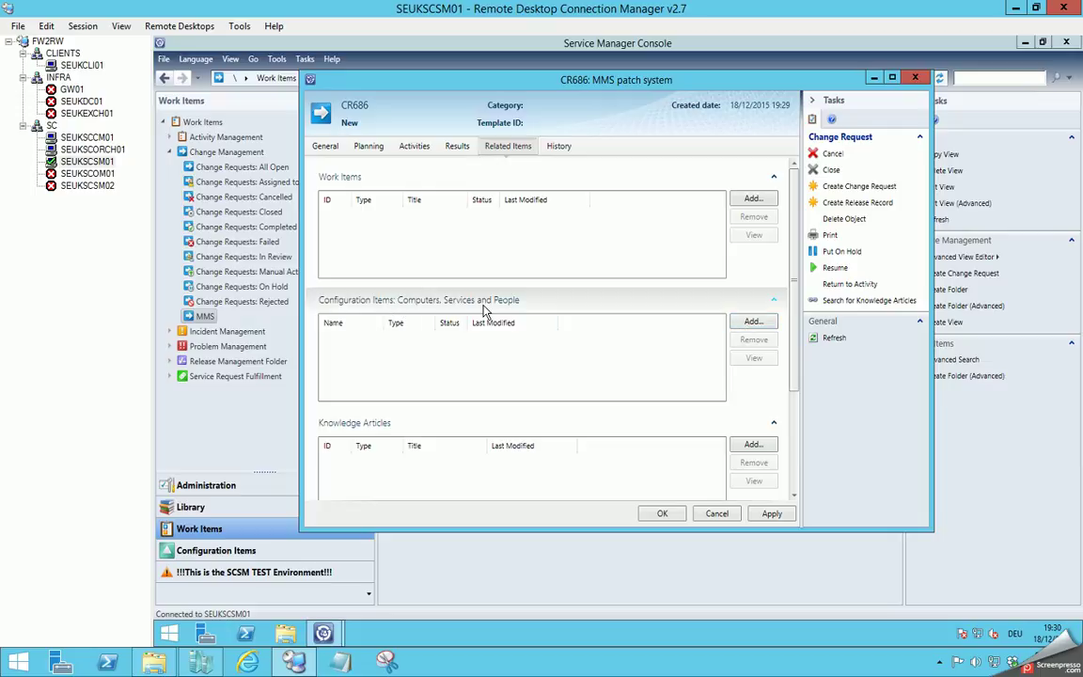
pyautogui.click(753, 321)
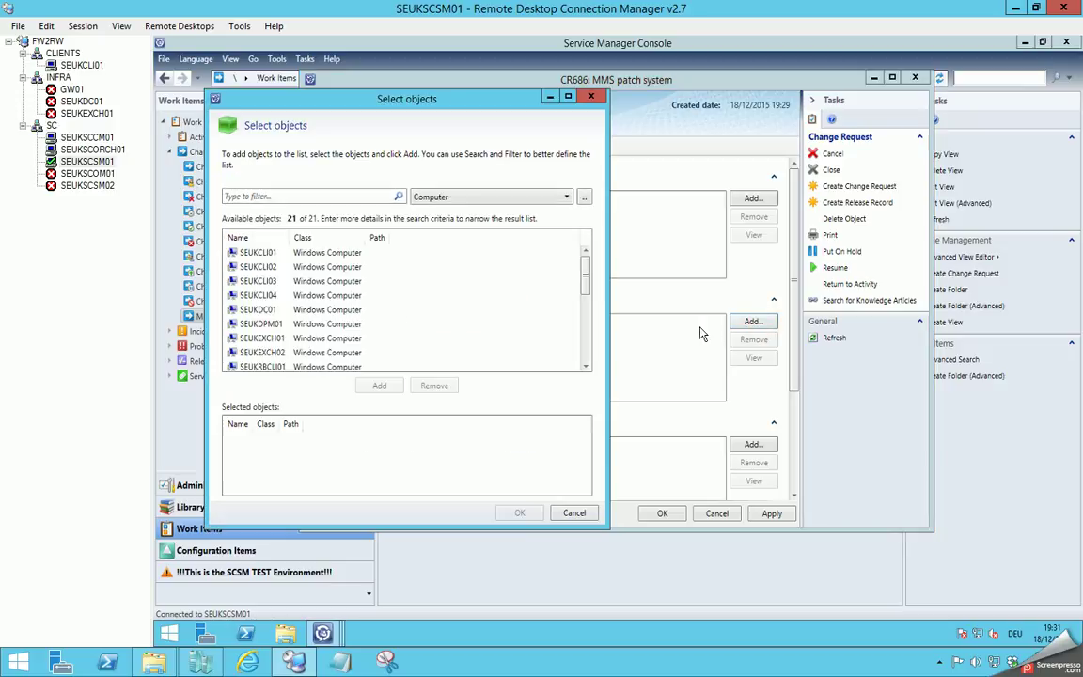
pyautogui.click(567, 197)
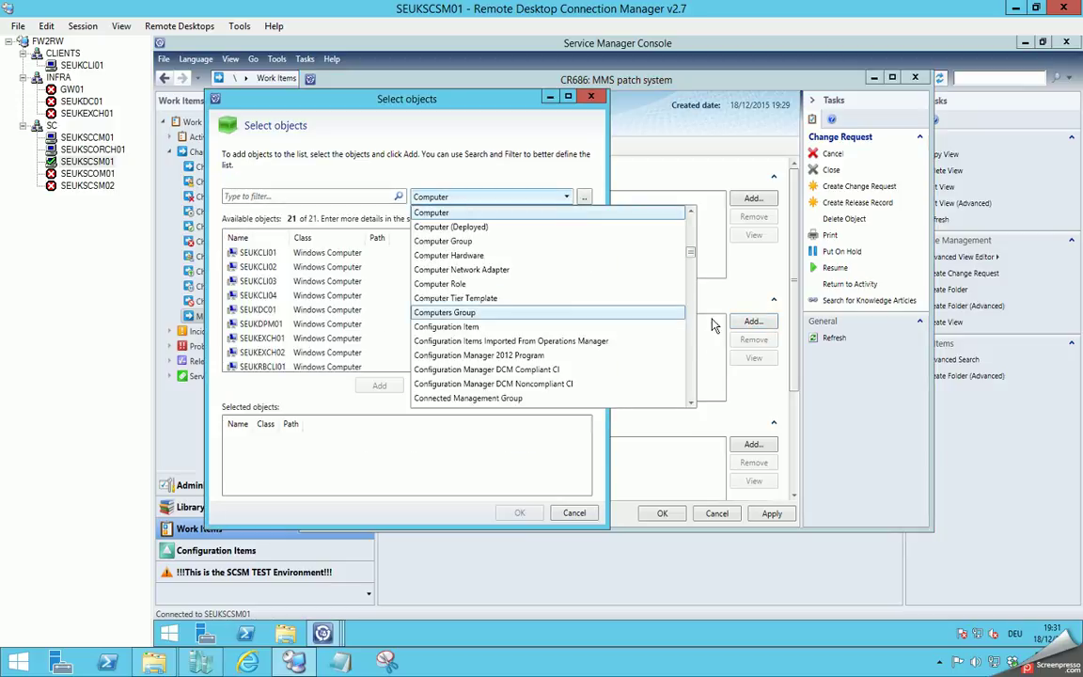
pyautogui.moveTo(694, 263); pyautogui.dragTo(698, 373)
pyautogui.click(574, 355)
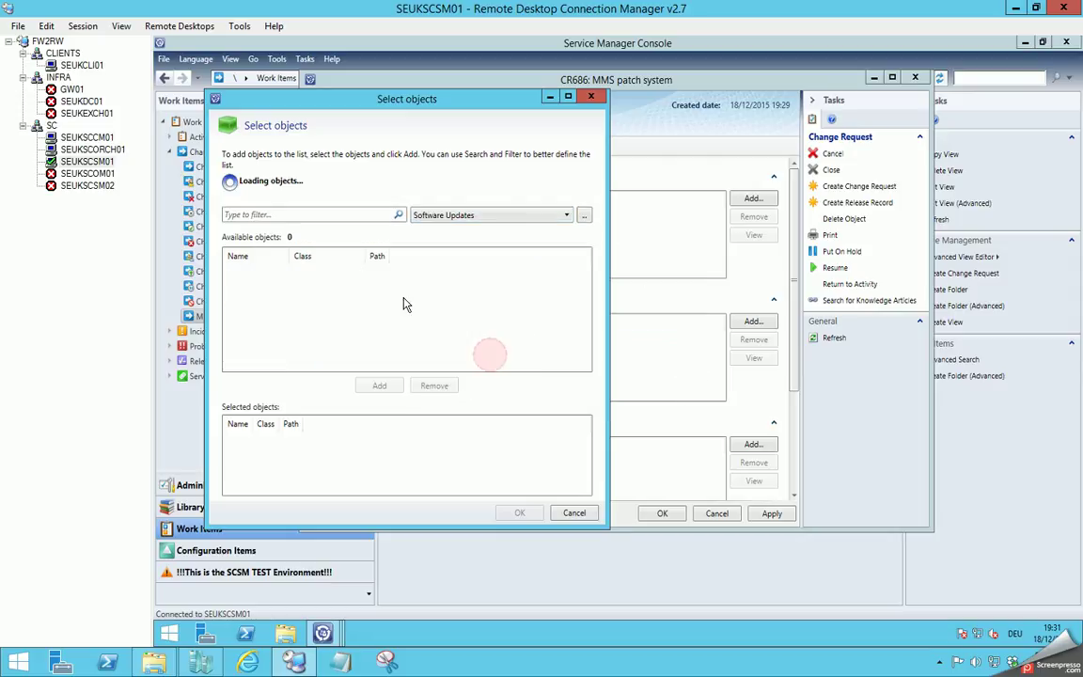
# Search the software updates for "30397" and widen the Name column to read the update titles
pyautogui.click(318, 197)
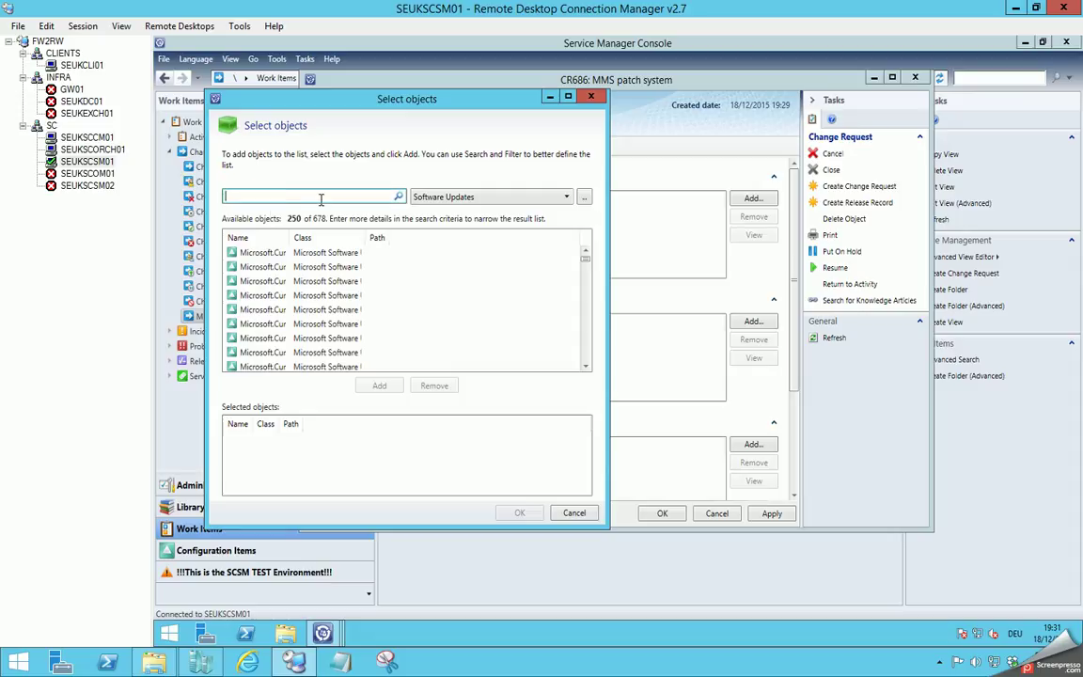
pyautogui.write('30397')
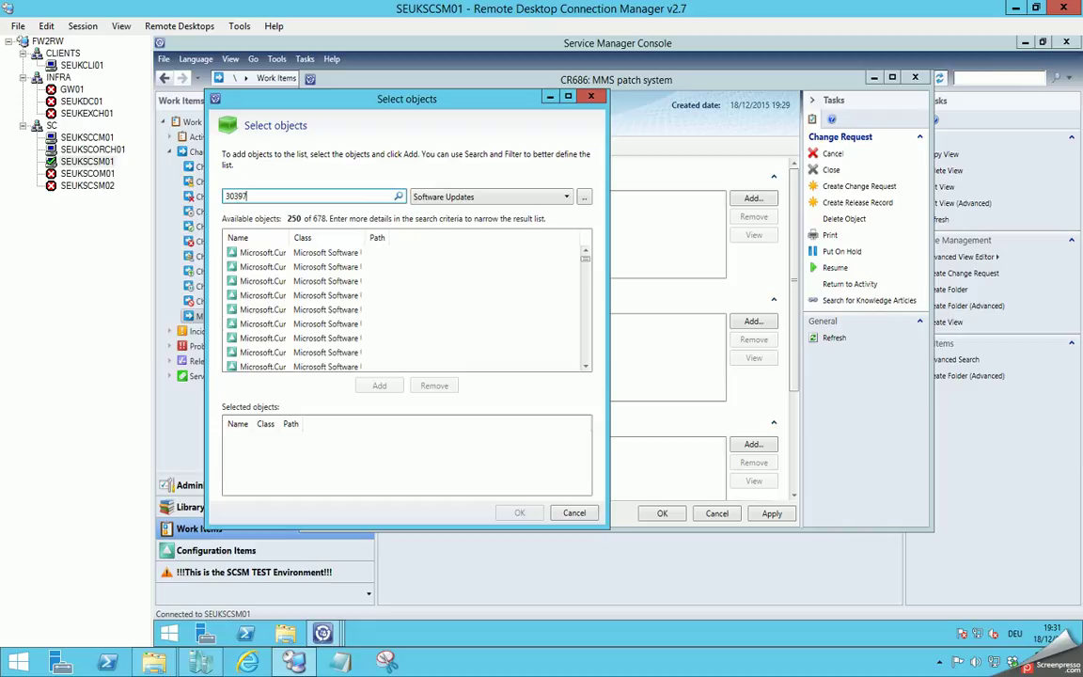
pyautogui.click(399, 197)
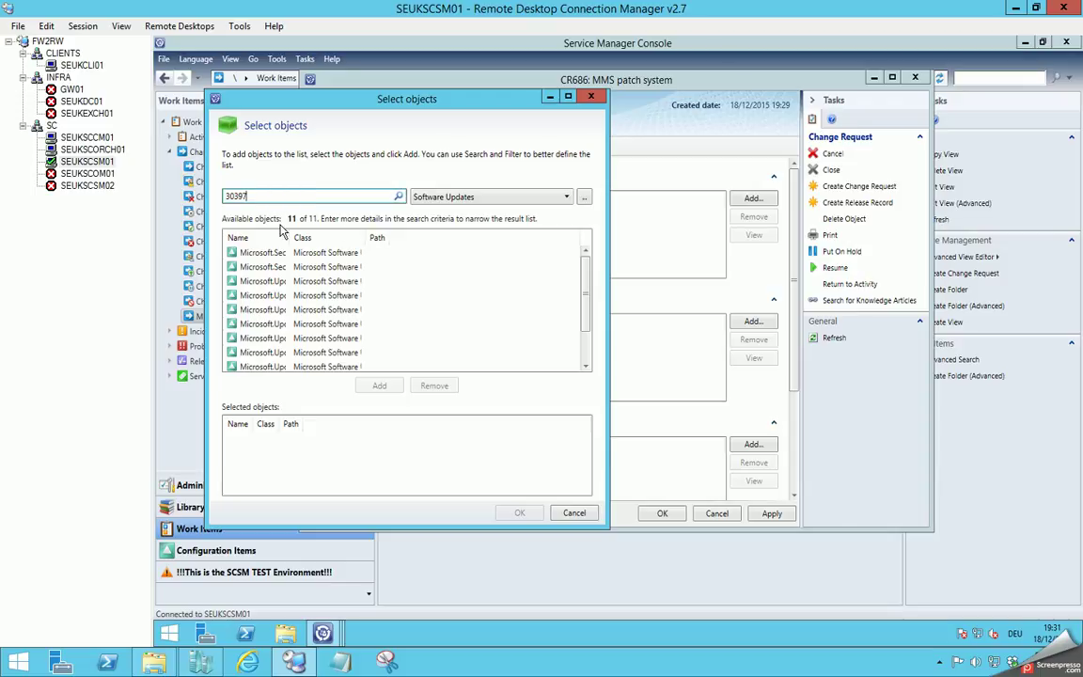
pyautogui.moveTo(290, 236); pyautogui.dragTo(470, 231)
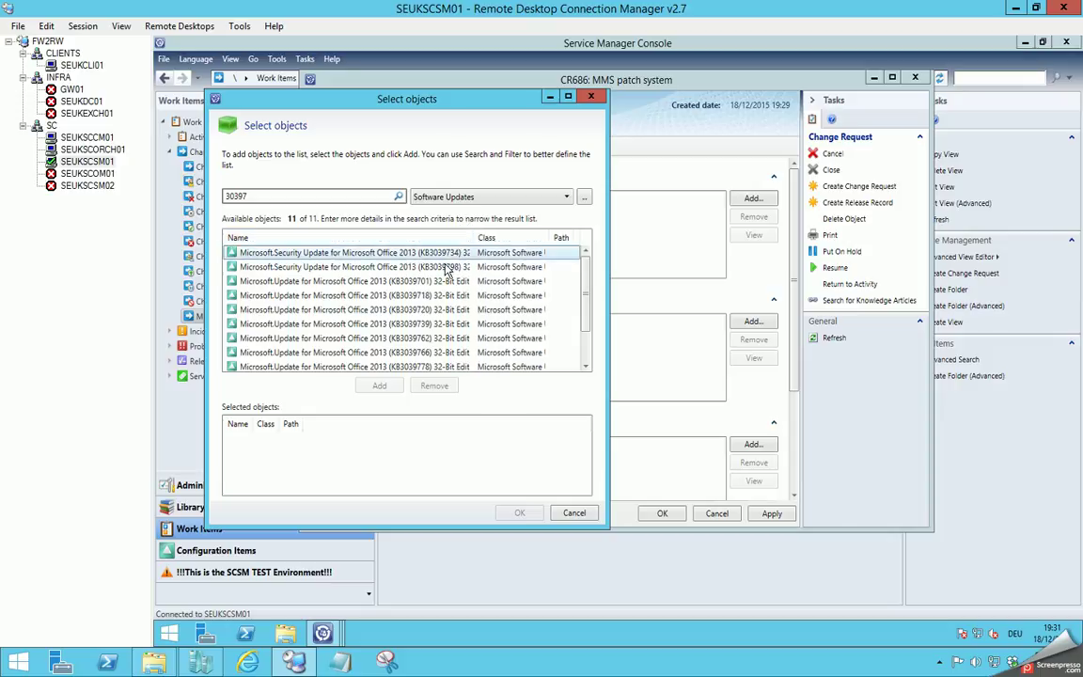
# Switch to MMS.txt in Notepad and take the update number 3039739 from its second line to the clipboard, keeping the line in the file
pyautogui.rightClick(338, 661)
pyautogui.click(286, 443)
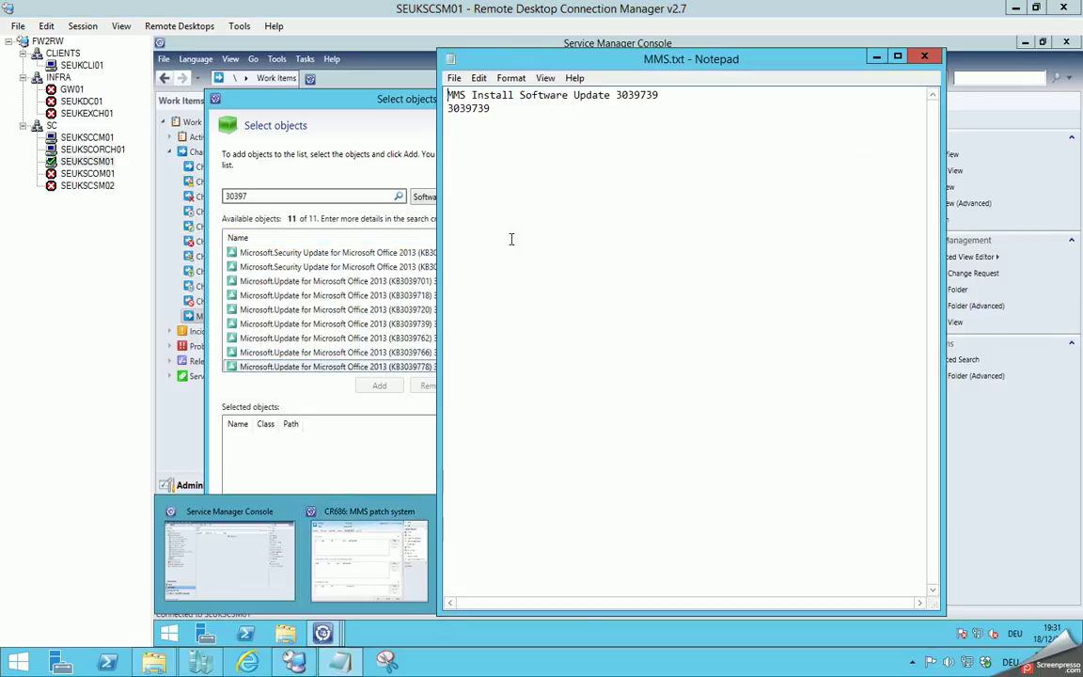
pyautogui.moveTo(491, 109); pyautogui.dragTo(432, 108)
pyautogui.hotkey('ctrl', 'x')
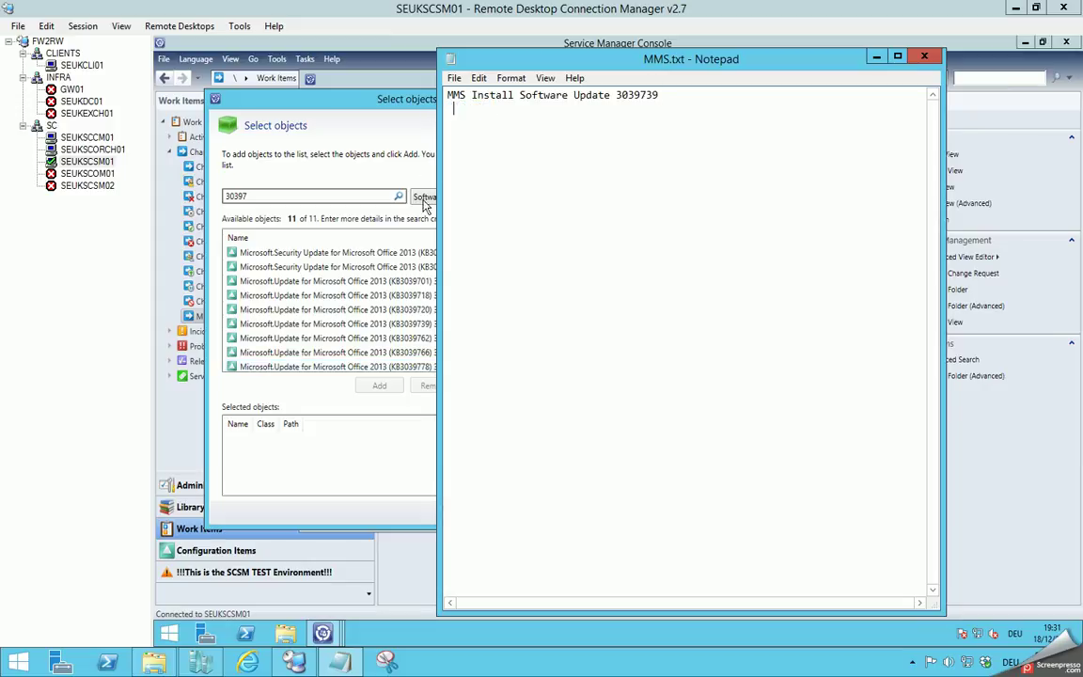
pyautogui.click(453, 78)
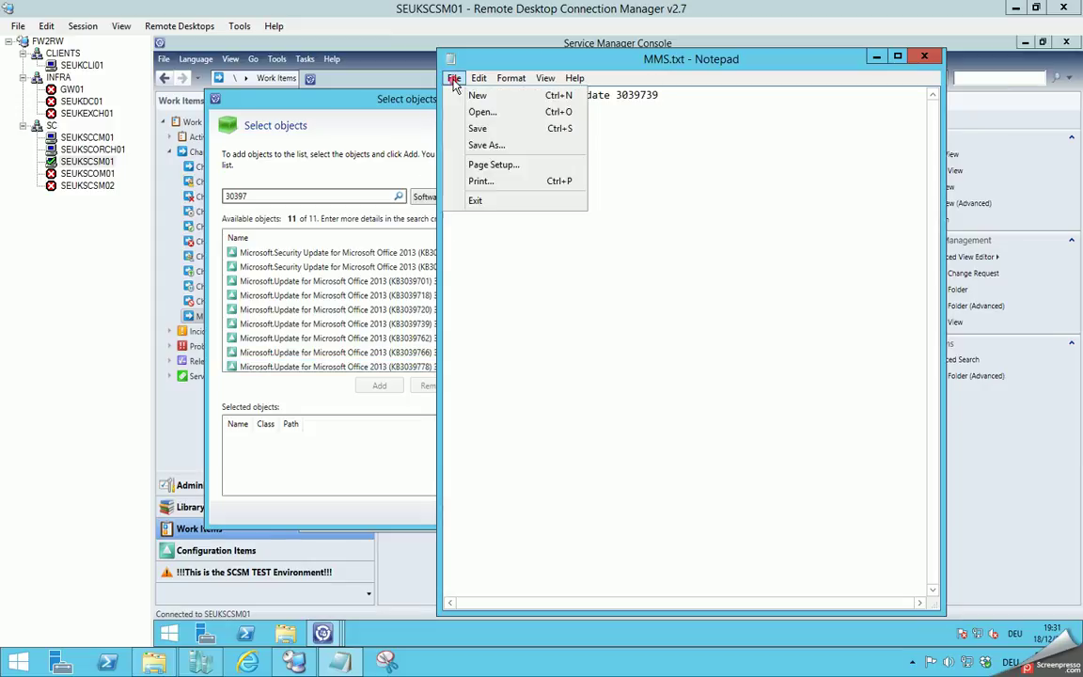
pyautogui.click(476, 94)
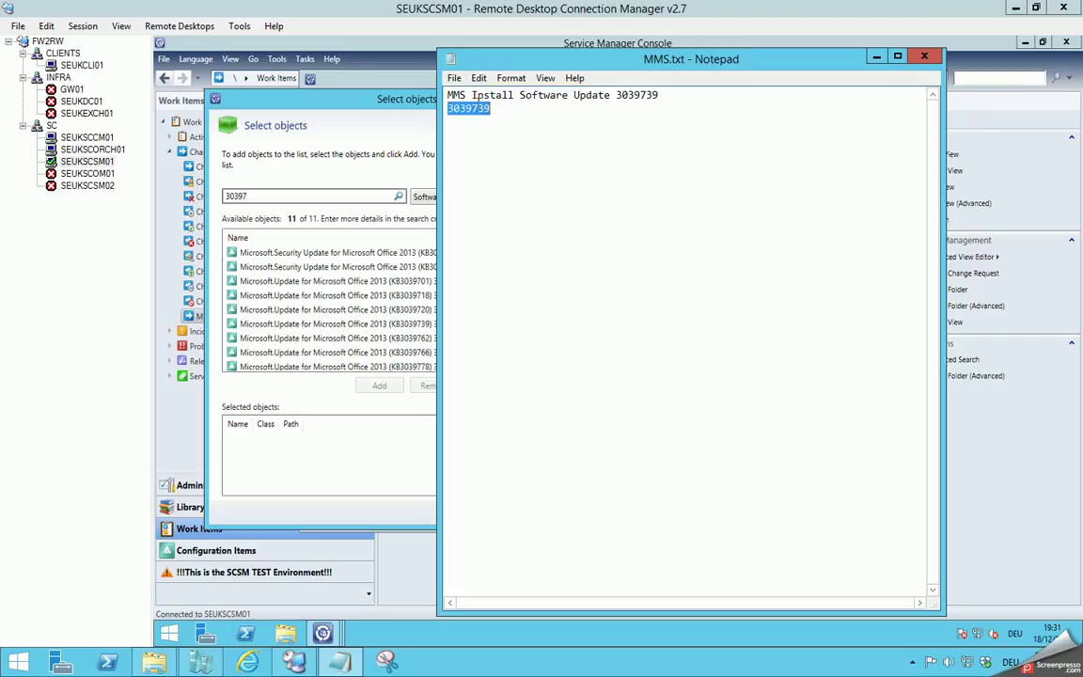
# Search the software updates for 3039739 and add the Microsoft Office 2013 (KB3039739) 32-Bit Edition update as a related configuration item
pyautogui.moveTo(264, 196); pyautogui.dragTo(200, 193)
pyautogui.hotkey('ctrl', 'v')
pyautogui.click(397, 199)
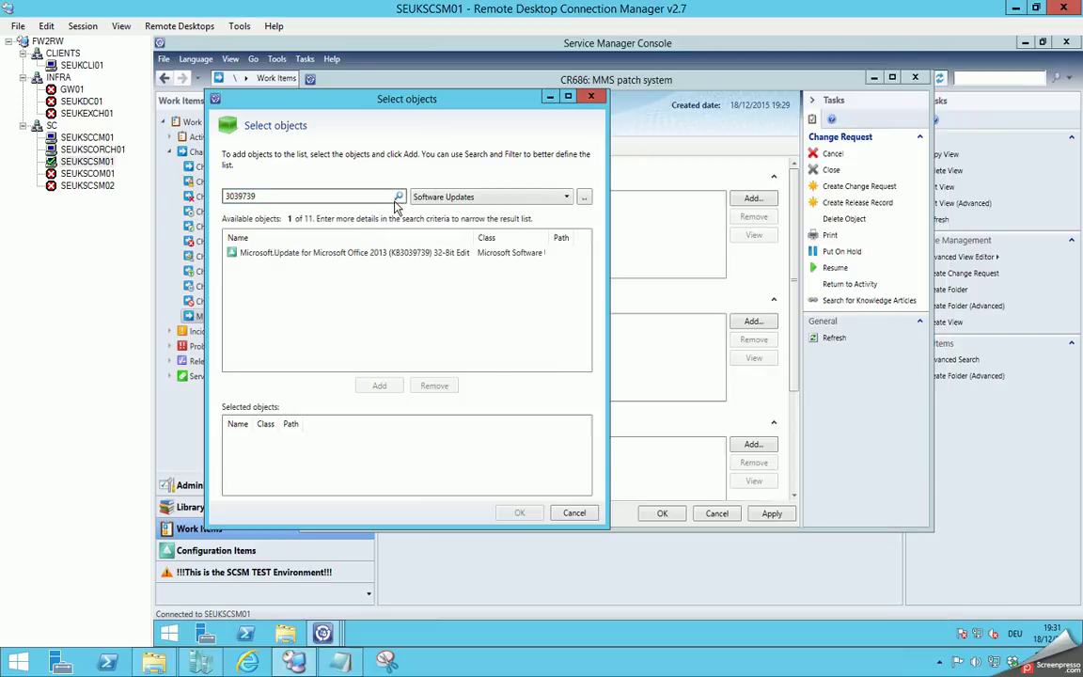
pyautogui.click(311, 254)
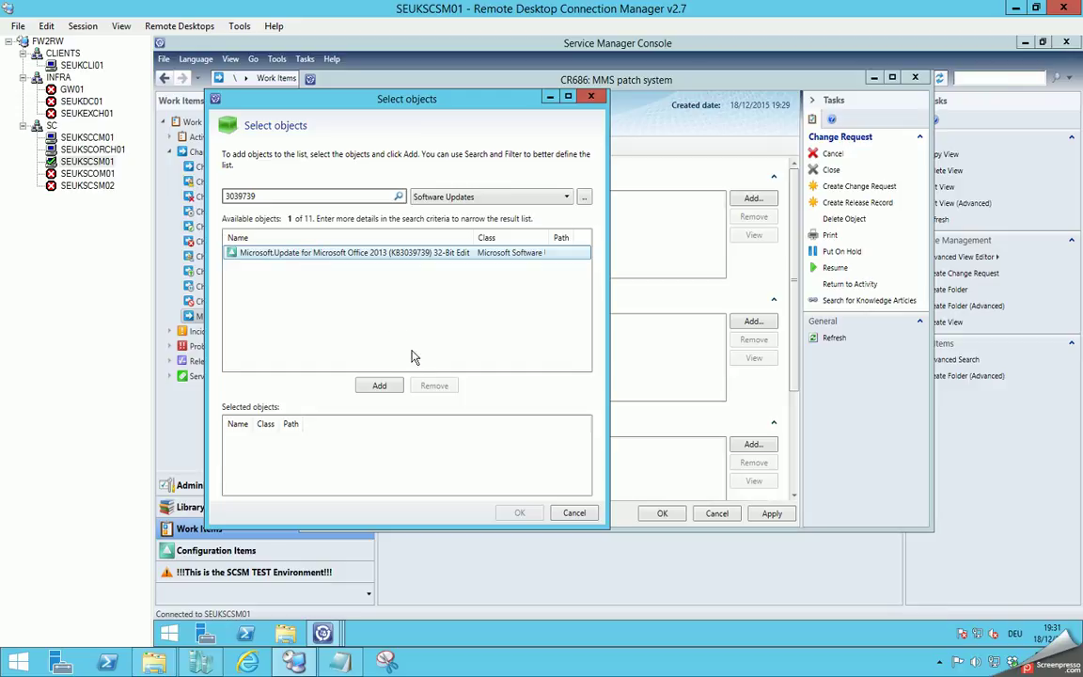
pyautogui.click(379, 386)
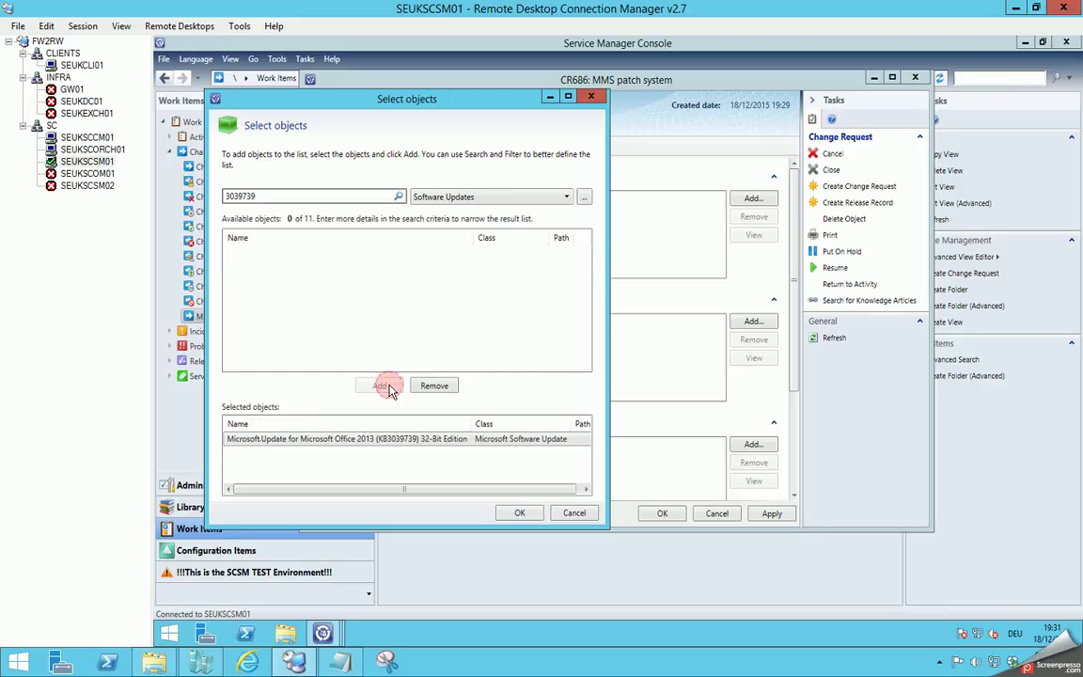
pyautogui.click(517, 513)
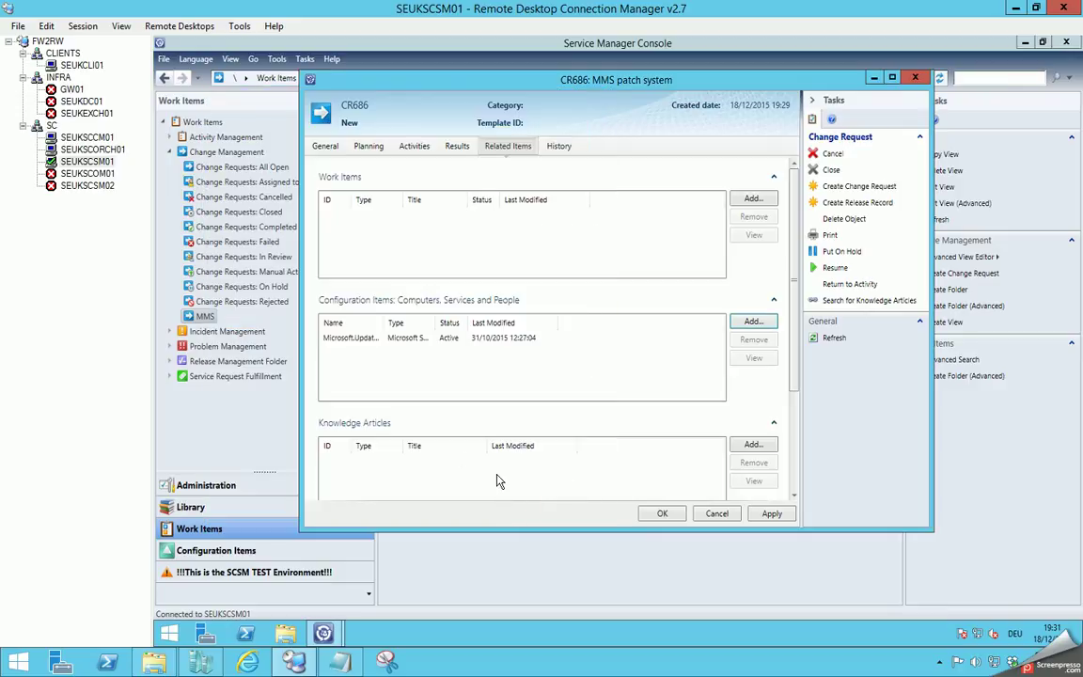
# Check the added update entry, then save the change request and select it in the MMS view
pyautogui.click(361, 337)
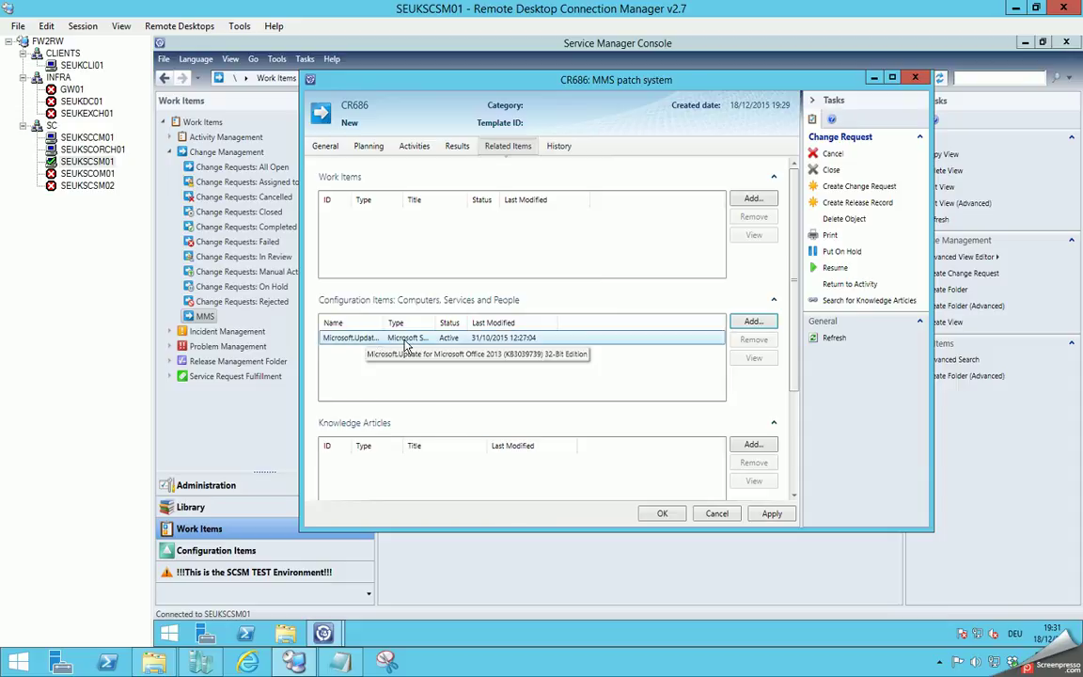
pyautogui.click(601, 371)
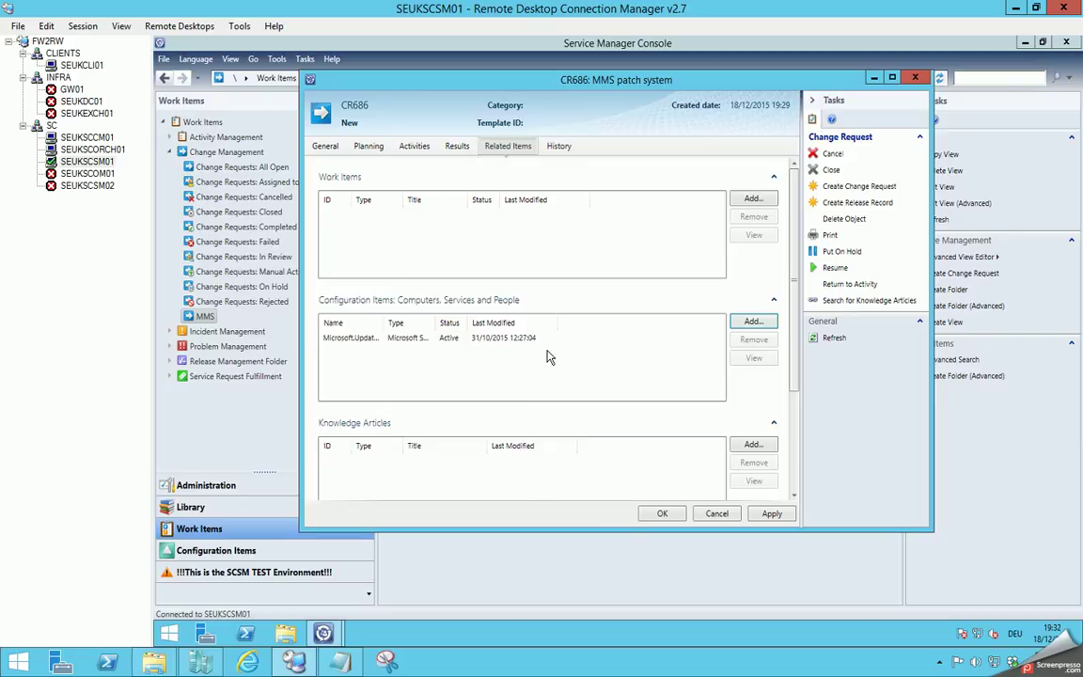
pyautogui.click(664, 515)
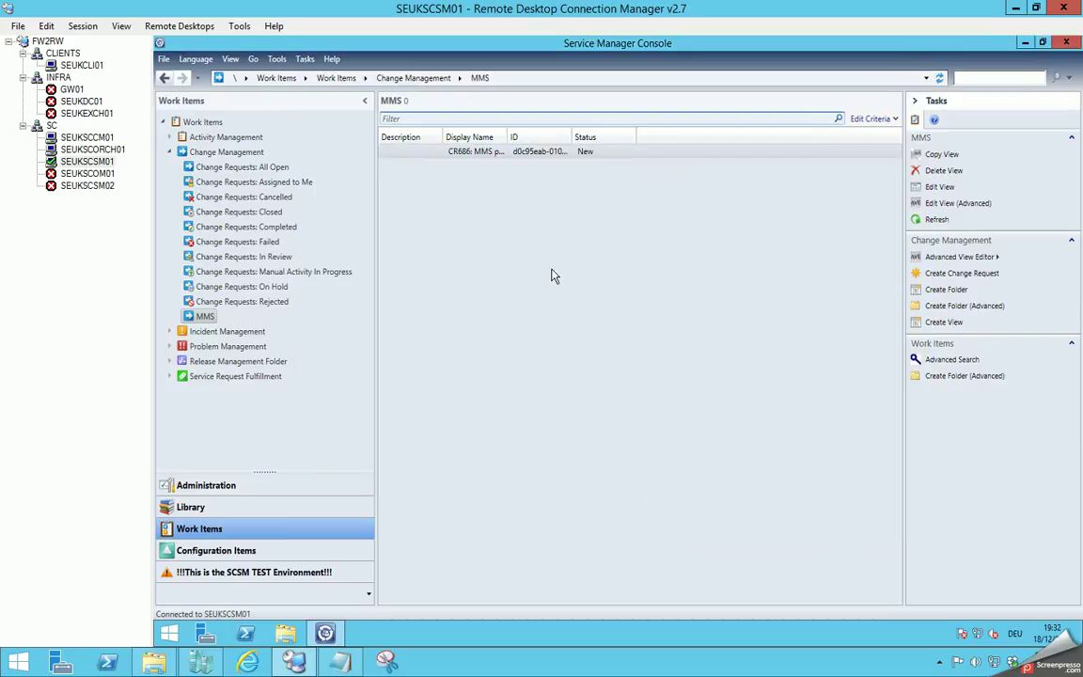
pyautogui.click(523, 152)
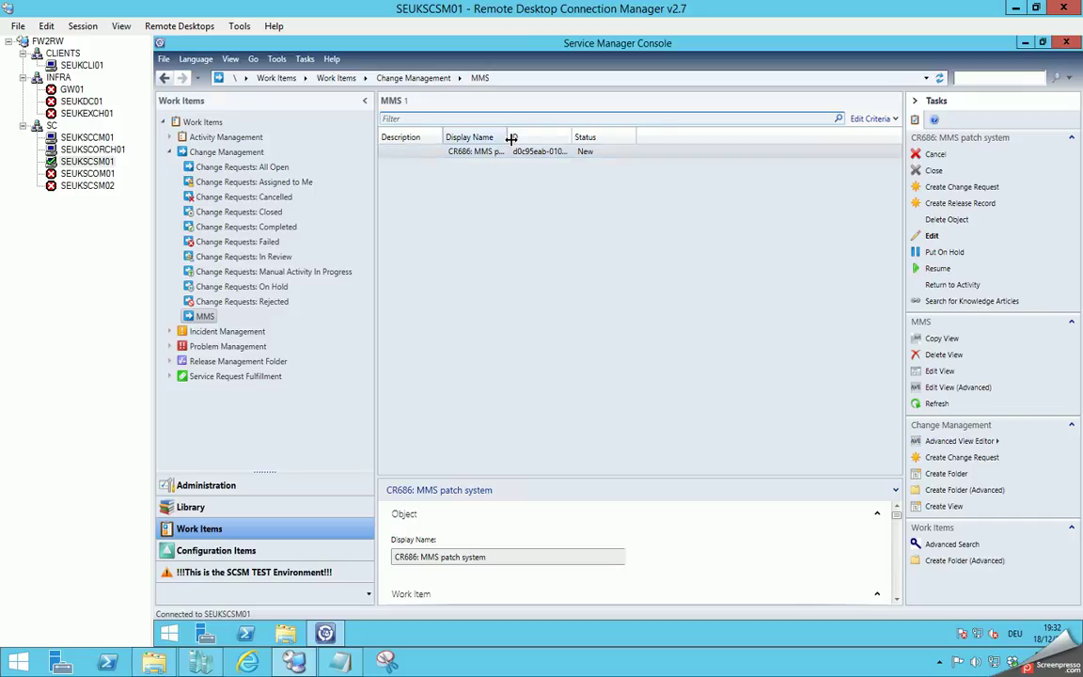
# Widen the Display Name column, open the MMS patch system change request to check its activities, then close it and recheck its status
pyautogui.moveTo(509, 136); pyautogui.dragTo(551, 136)
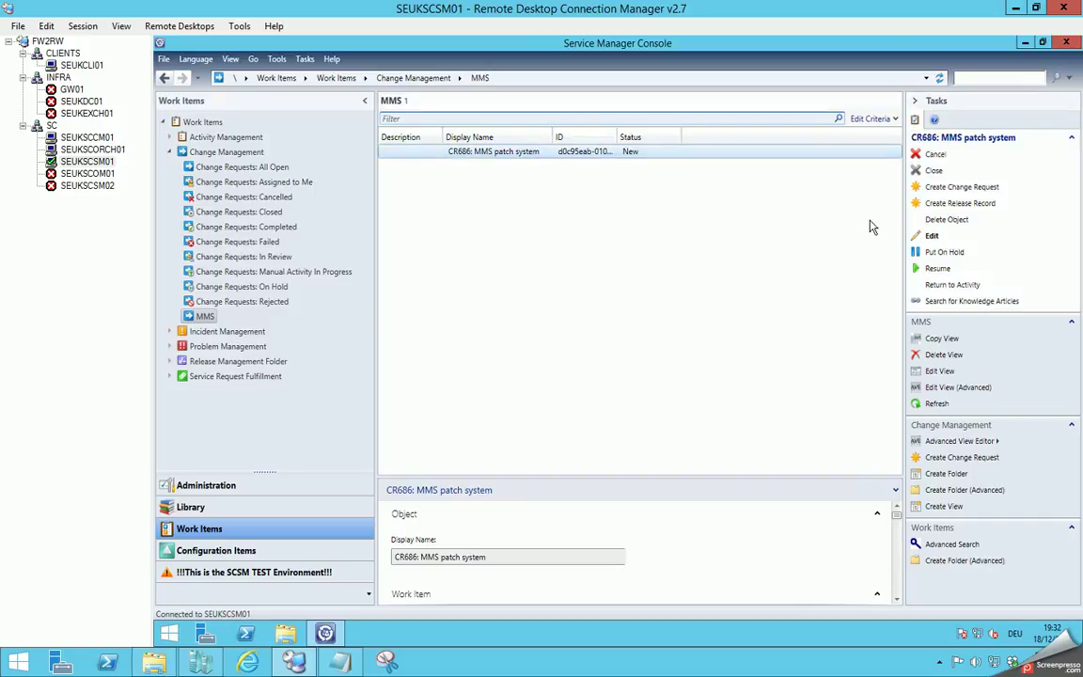
pyautogui.doubleClick(646, 153)
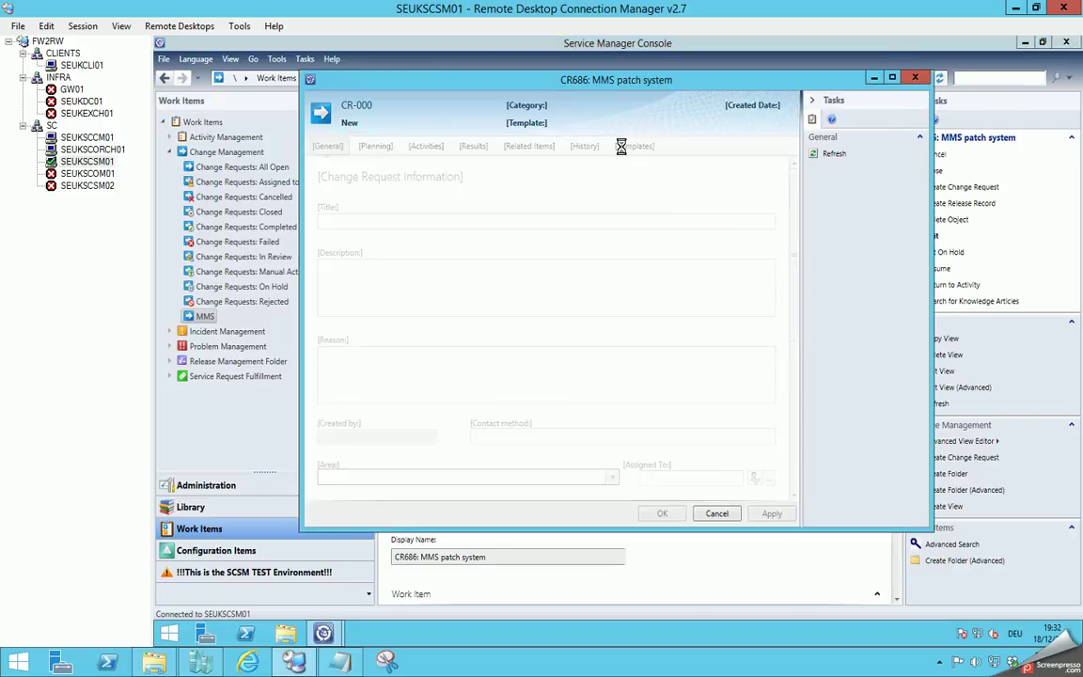
pyautogui.click(423, 147)
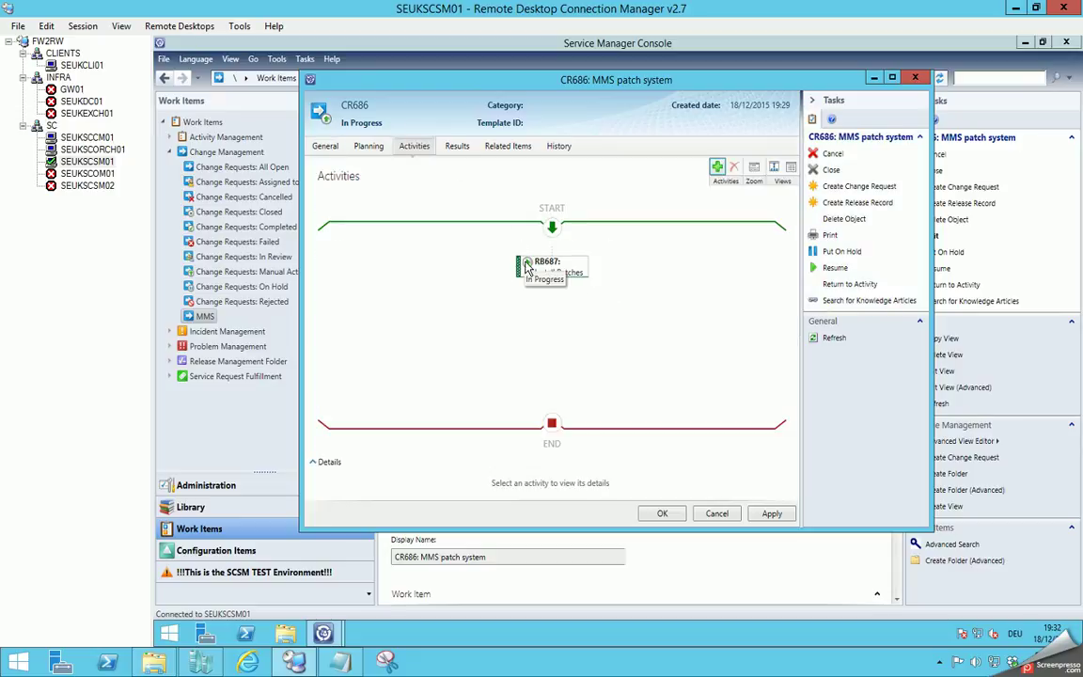
pyautogui.click(912, 79)
pyautogui.click(661, 383)
pyautogui.click(538, 326)
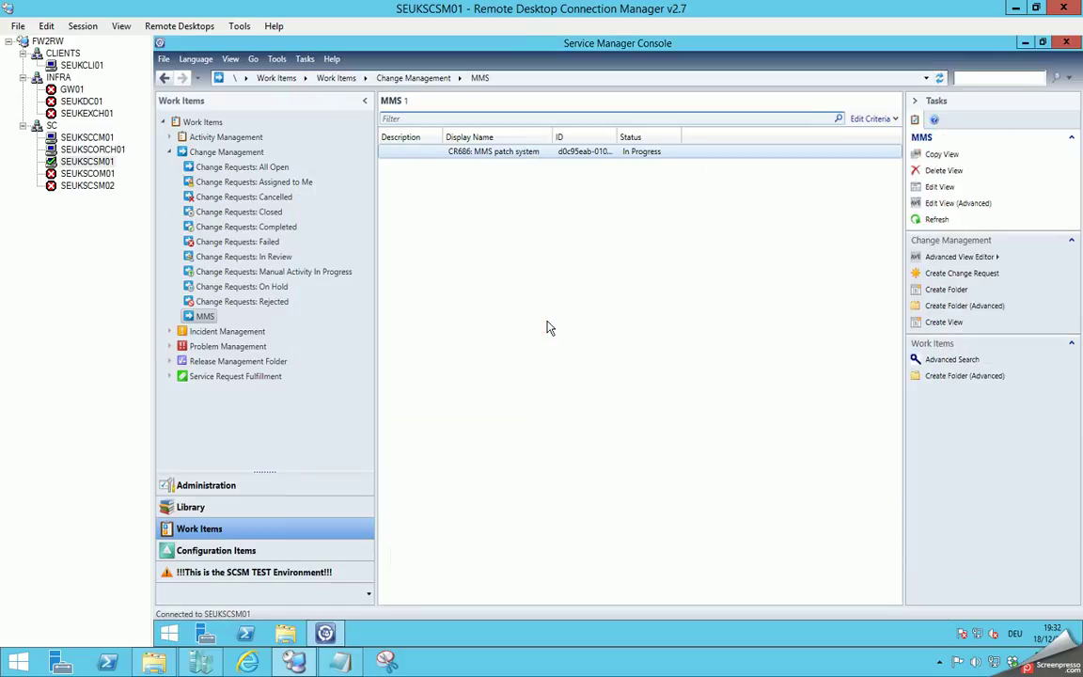
pyautogui.click(643, 152)
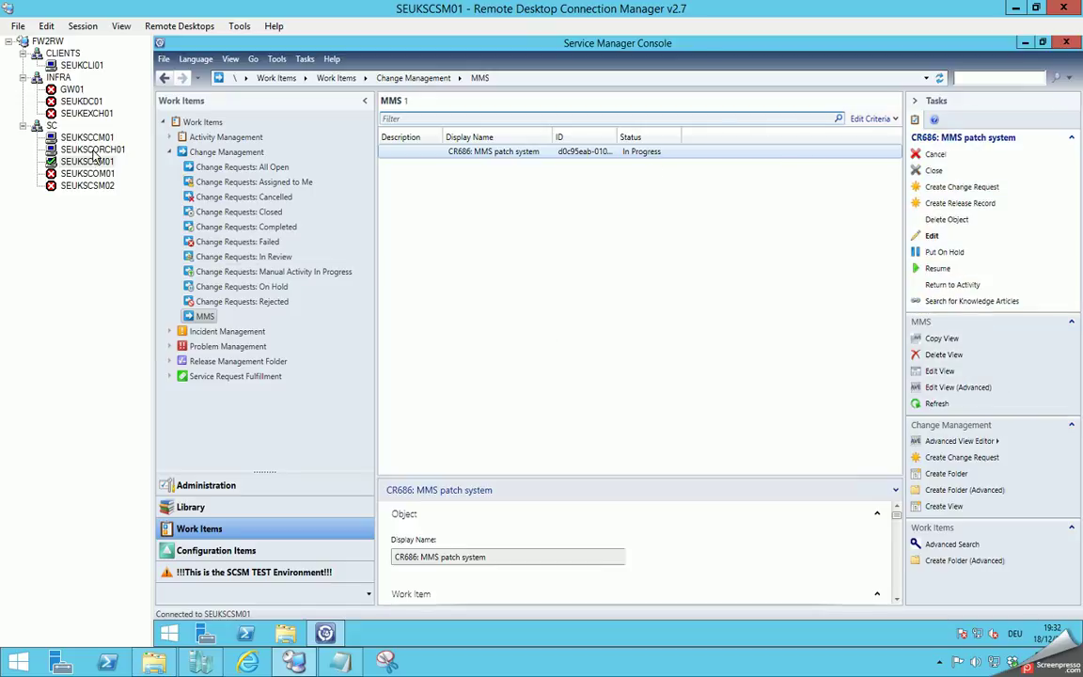
# Switch to Runbook Designer on SEUKSCORCH01 and examine the MMS - Install Patches runbook, including its failure branch
pyautogui.click(93, 151)
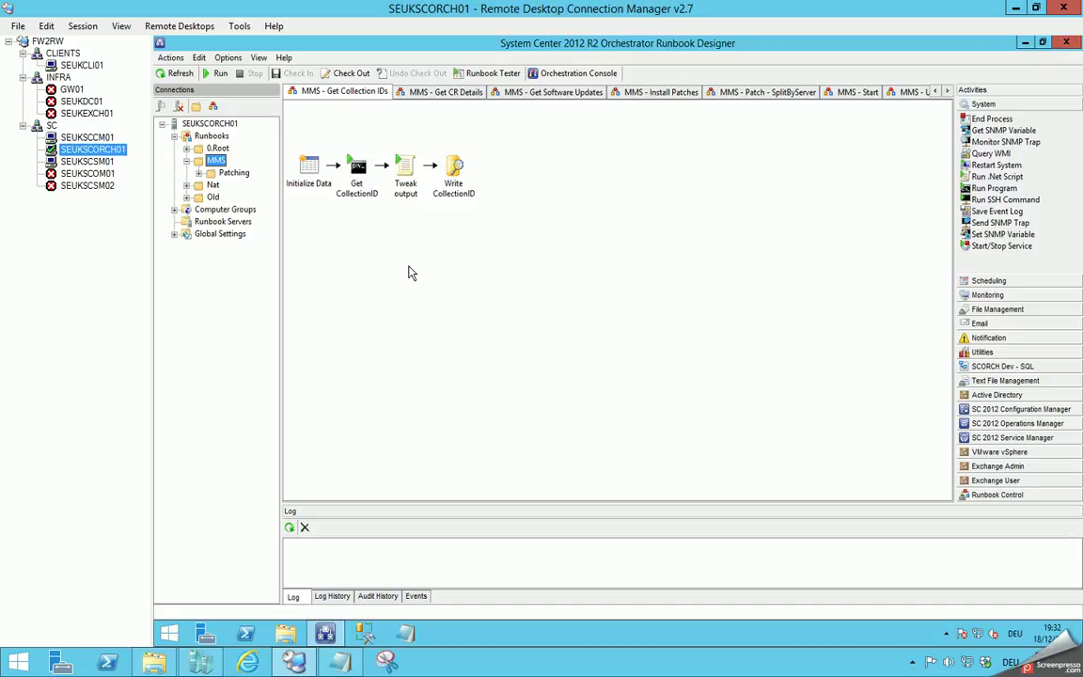
pyautogui.click(454, 169)
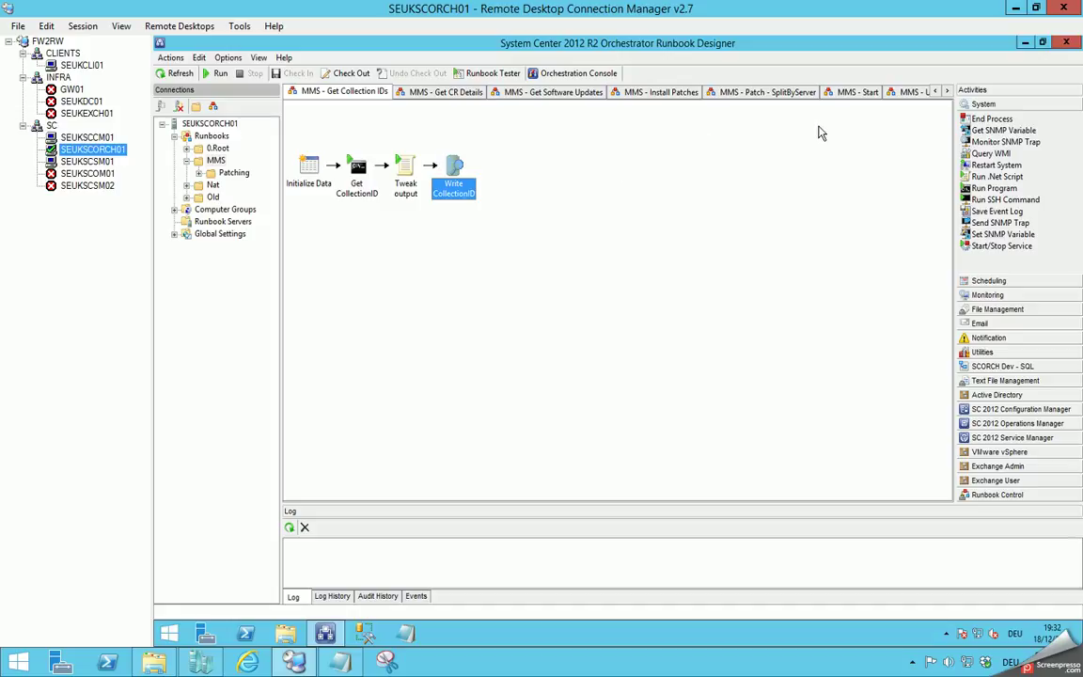
pyautogui.click(658, 93)
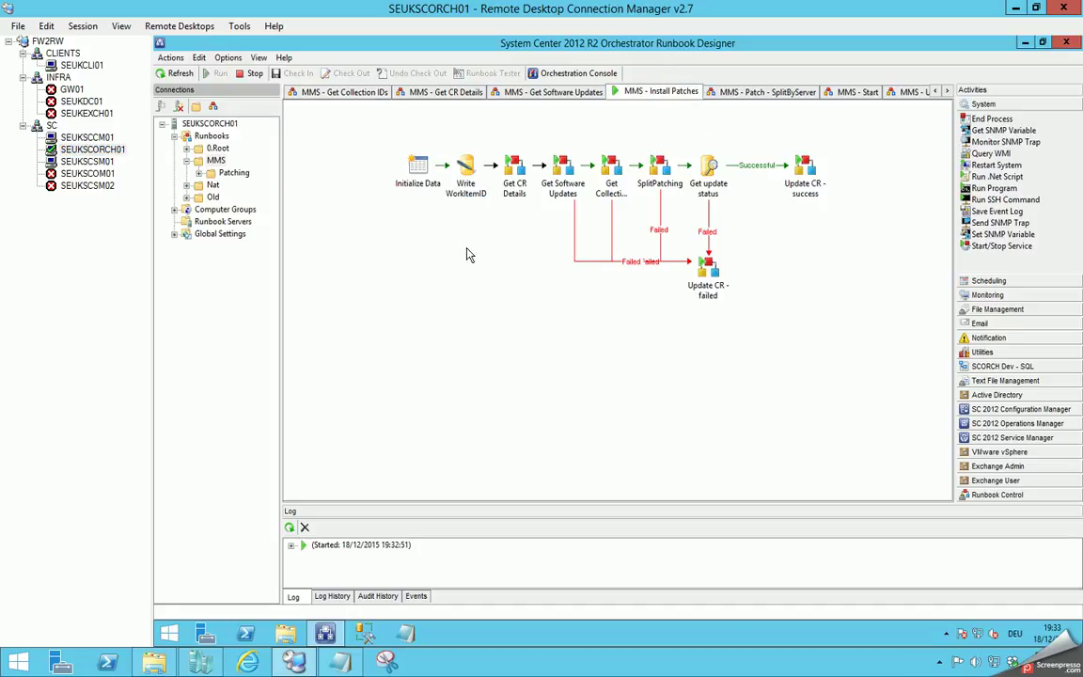
pyautogui.click(514, 193)
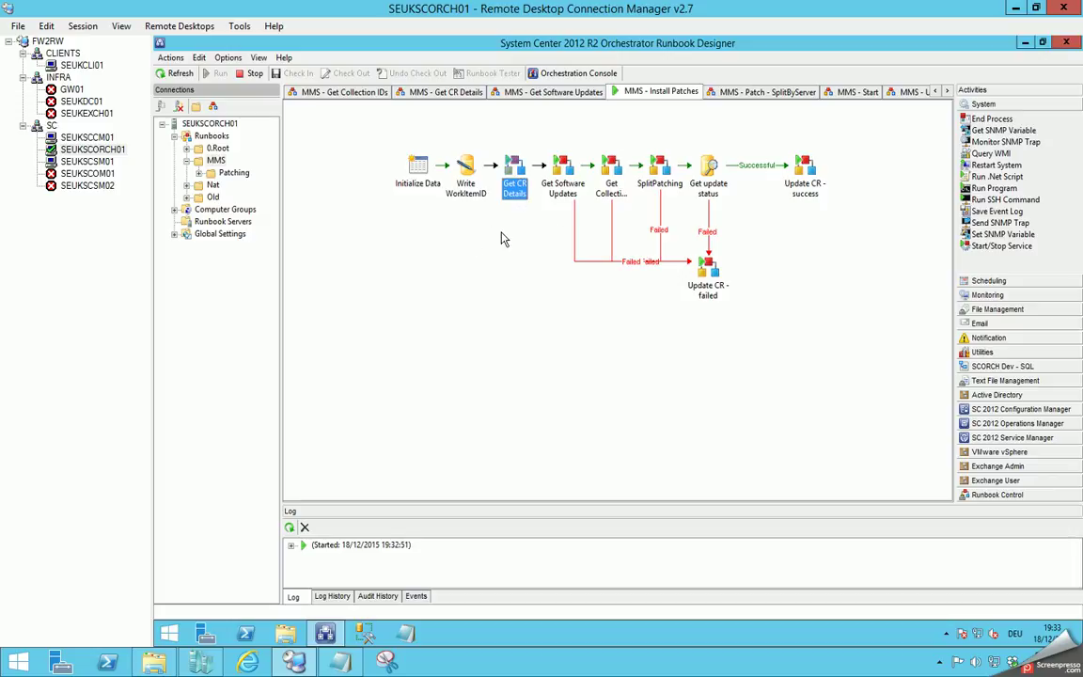
pyautogui.click(564, 191)
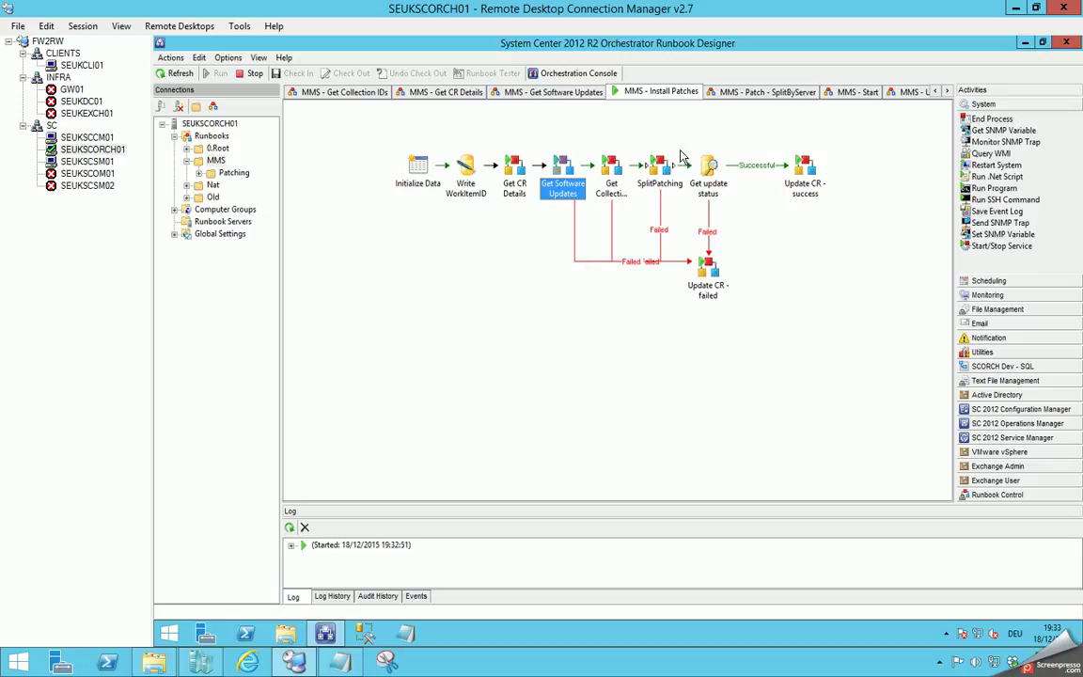
pyautogui.click(703, 288)
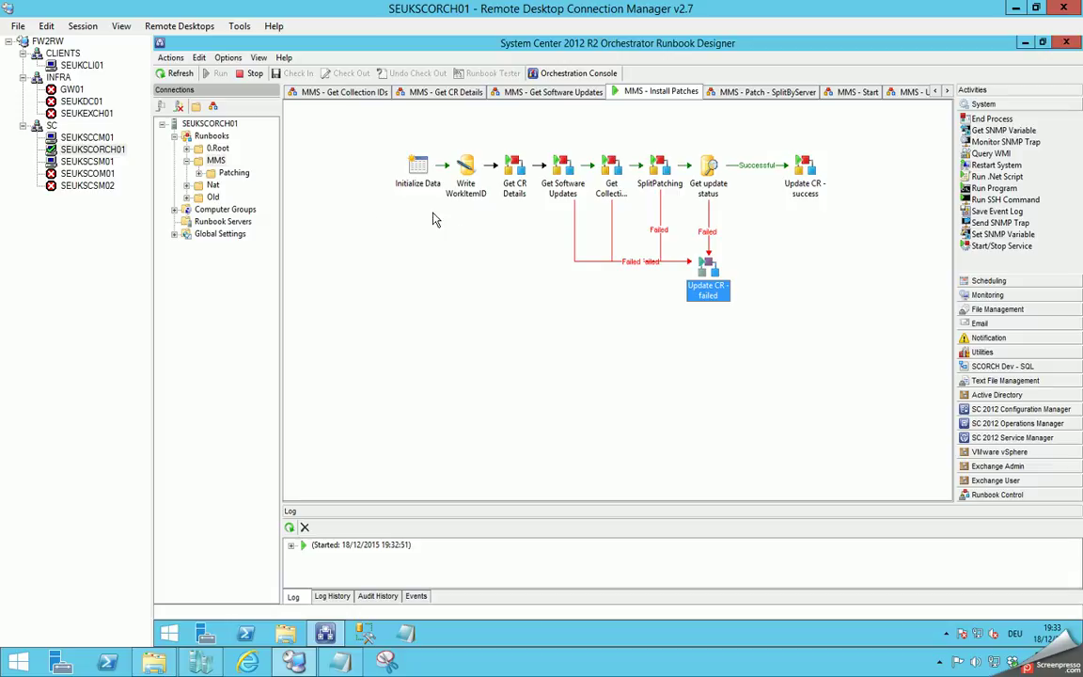
# Review the MMS - Install Patches activities in order, from Write WorkItemID to Update CR - success, and refresh the designer
pyautogui.click(483, 202)
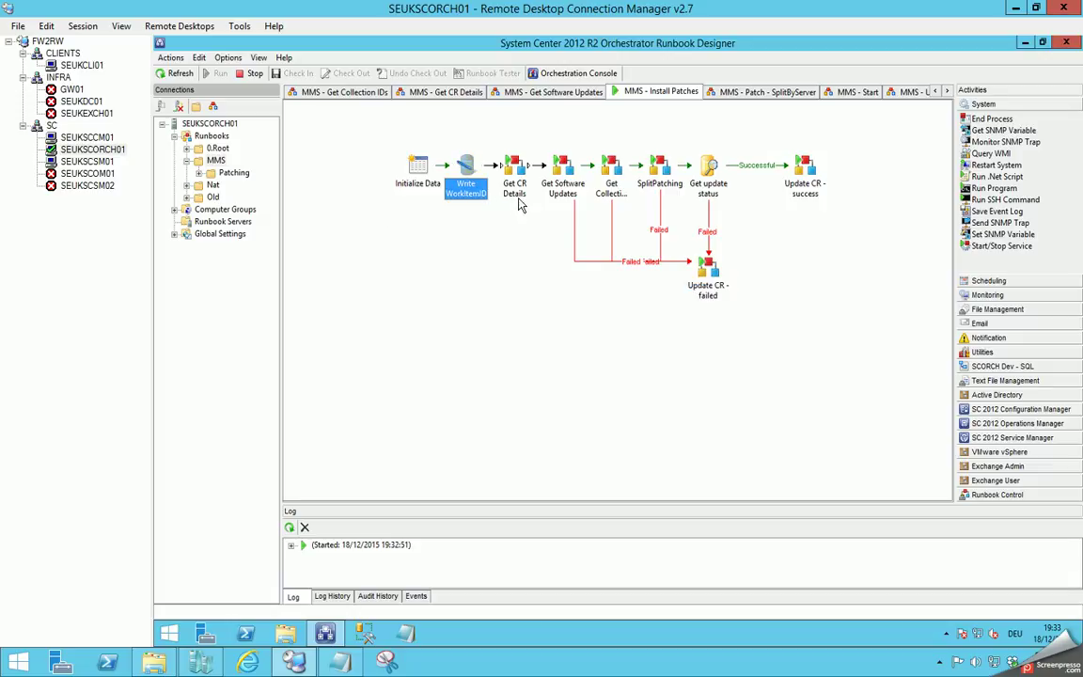
pyautogui.click(517, 195)
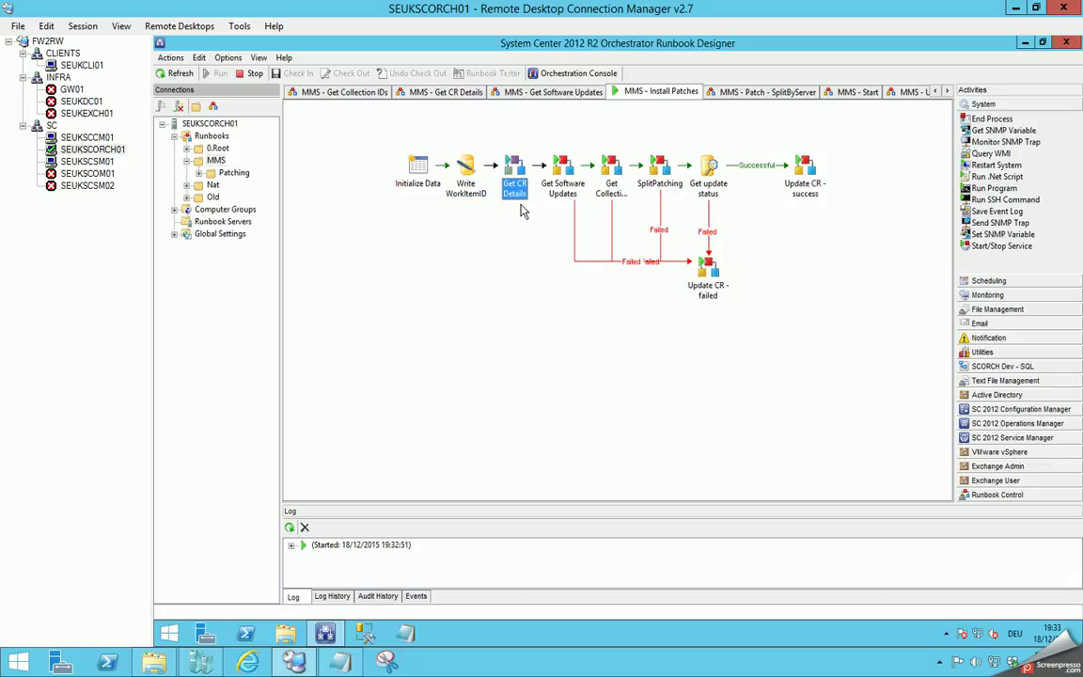
pyautogui.click(563, 199)
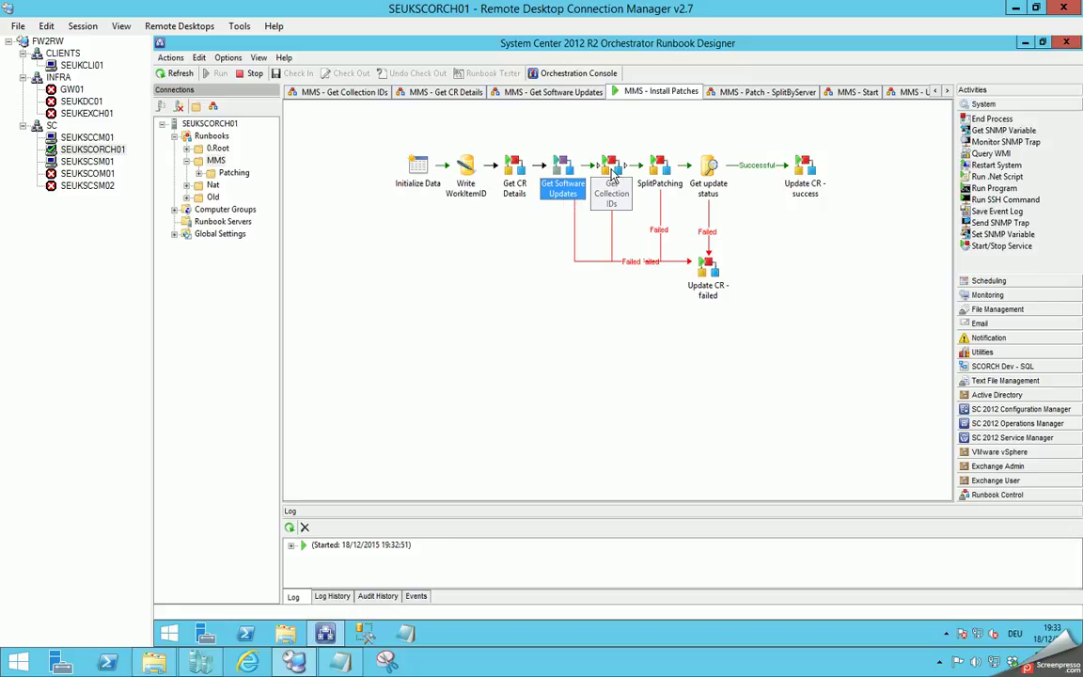
pyautogui.click(615, 183)
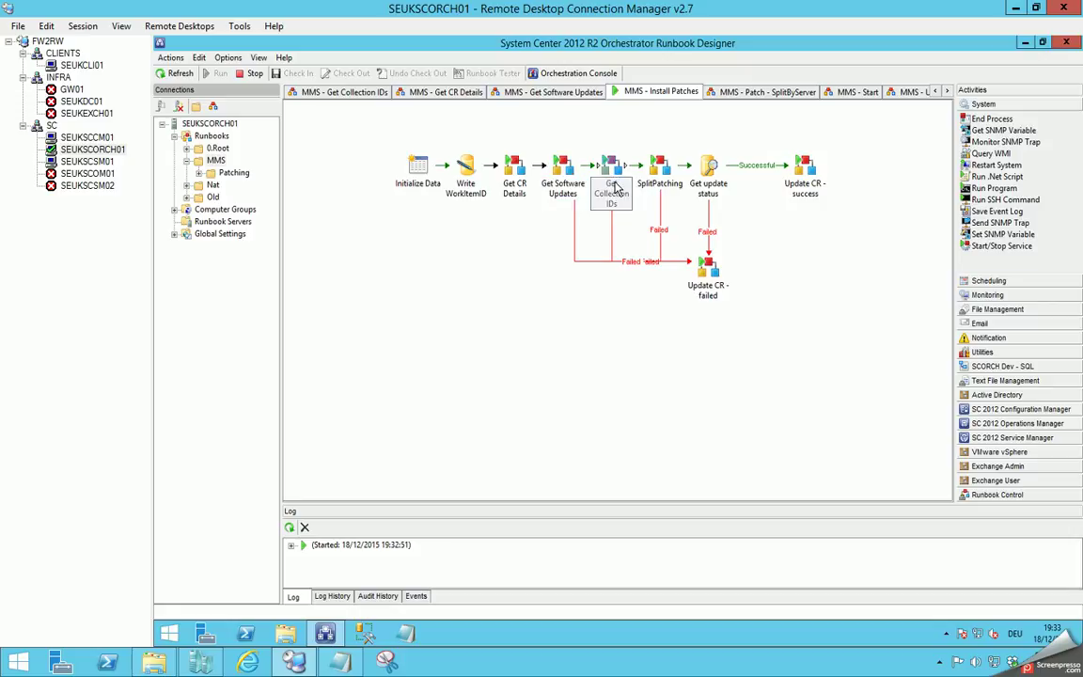
pyautogui.click(661, 184)
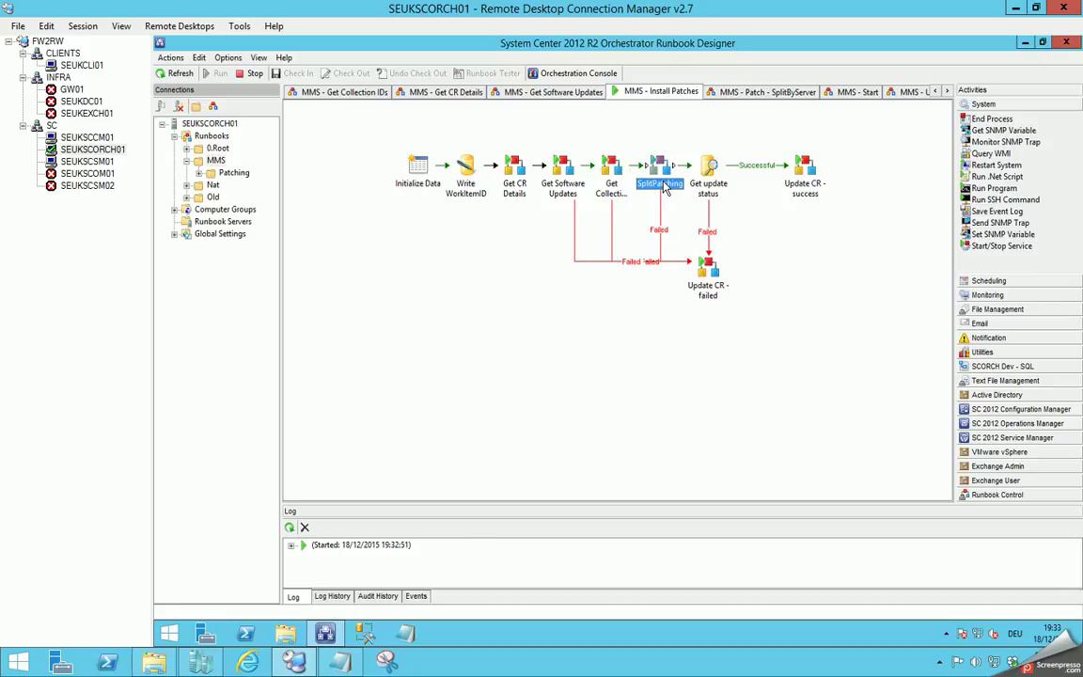
pyautogui.click(711, 195)
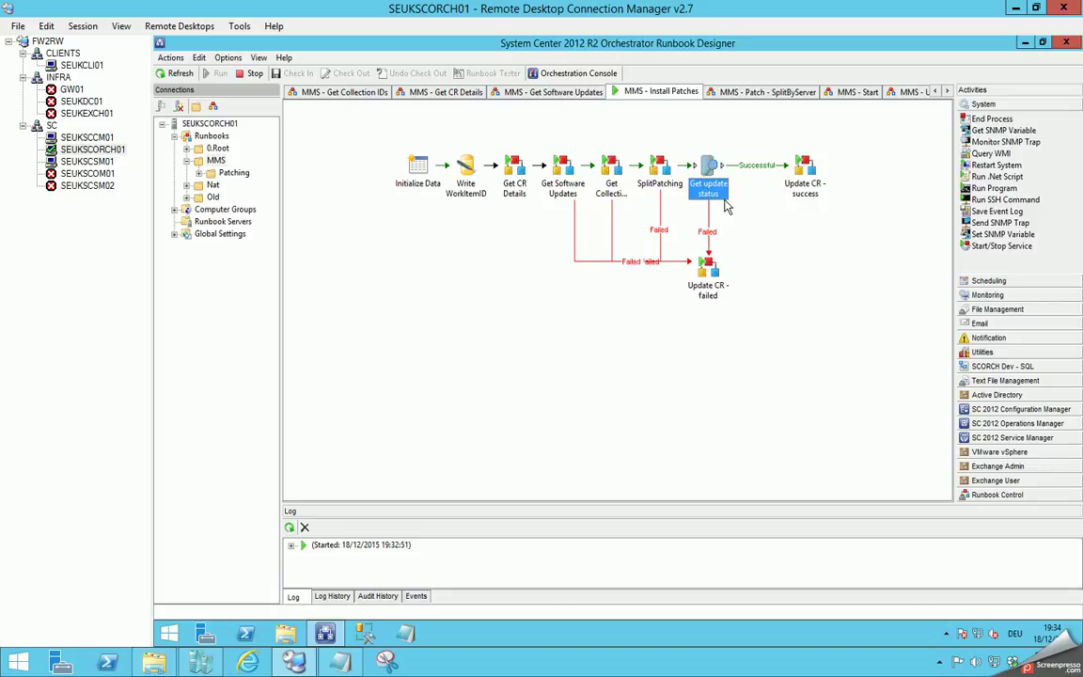
pyautogui.click(806, 165)
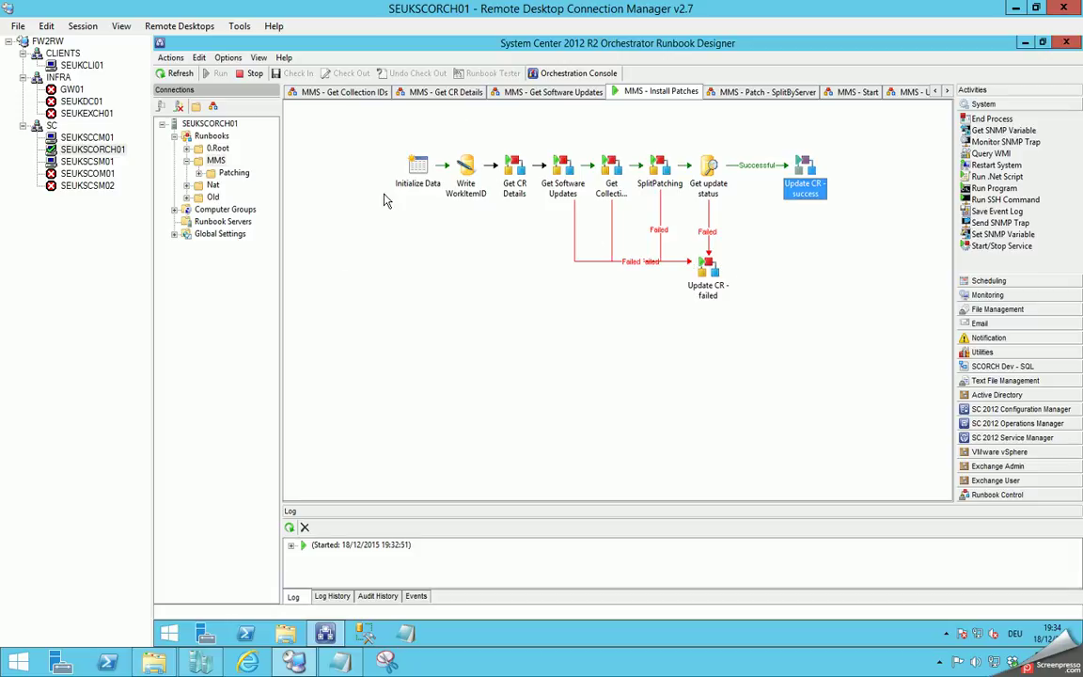
pyautogui.press('F5')
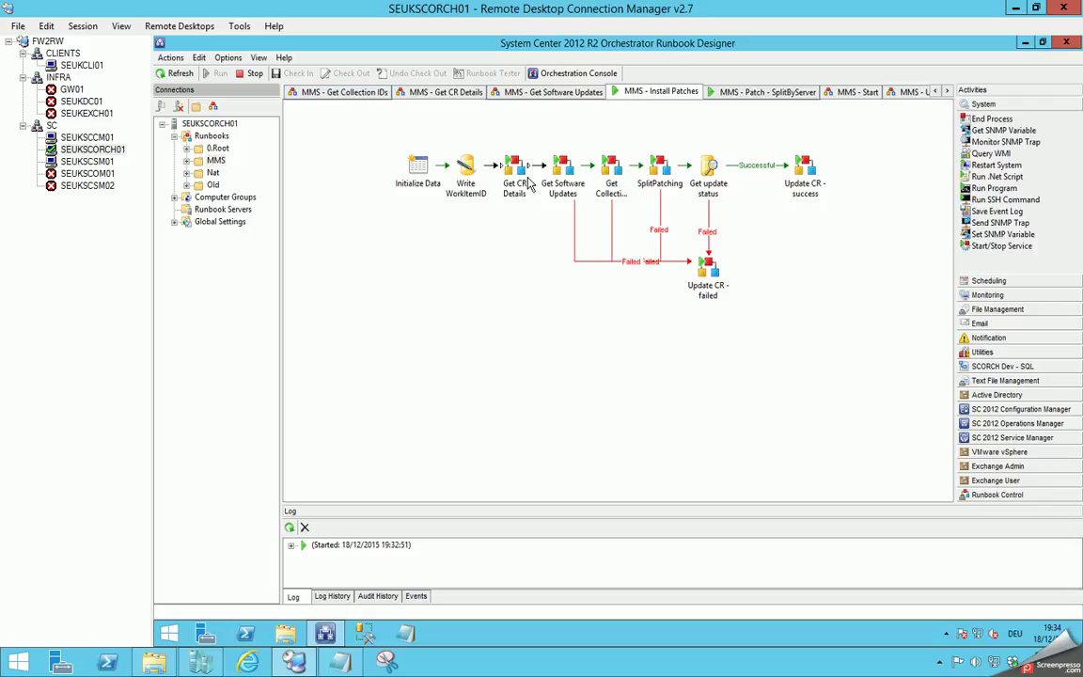
# Examine the activities in the MMS - Get CR Details, Get Collection IDs and Get Software Updates runbooks
pyautogui.click(440, 92)
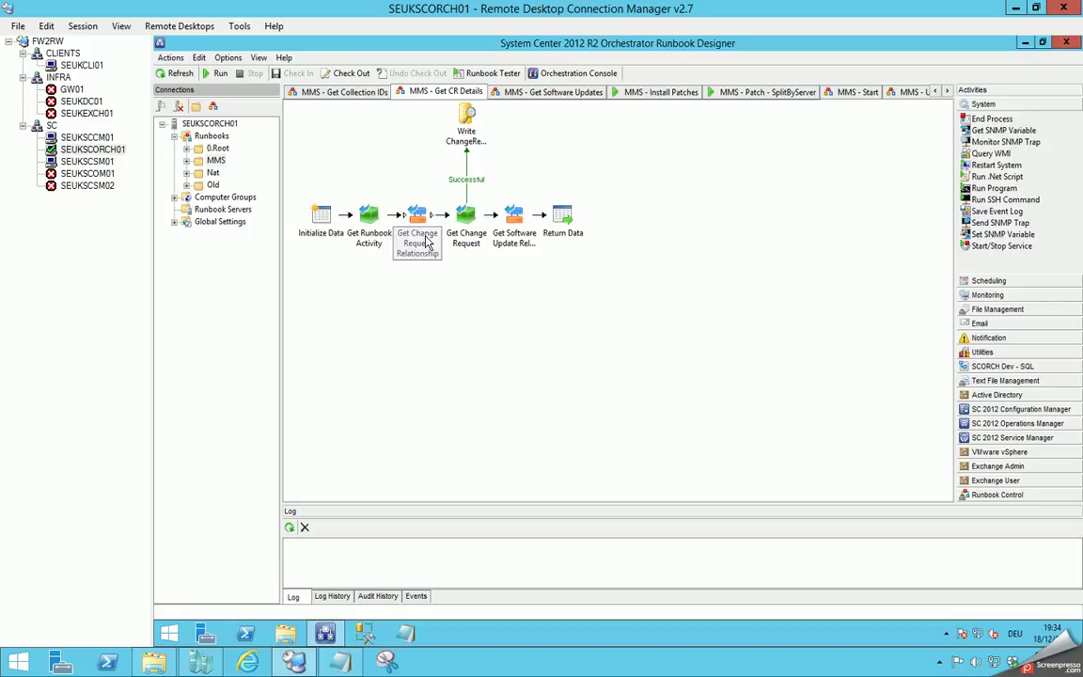
pyautogui.click(420, 237)
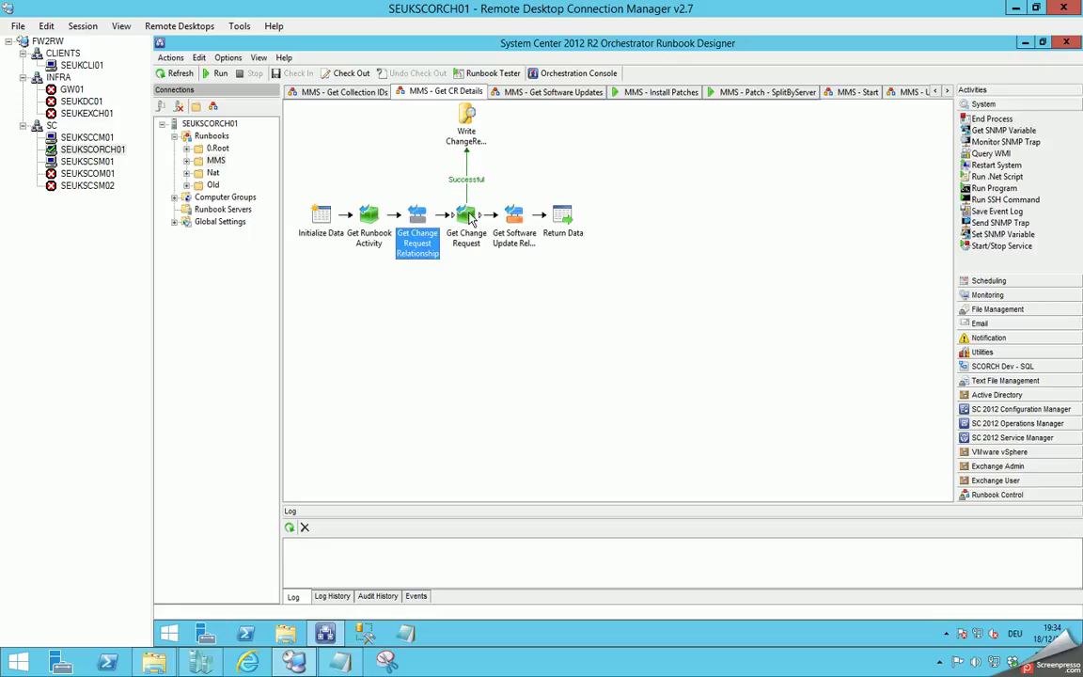
pyautogui.click(466, 139)
pyautogui.moveTo(466, 139); pyautogui.dragTo(460, 132)
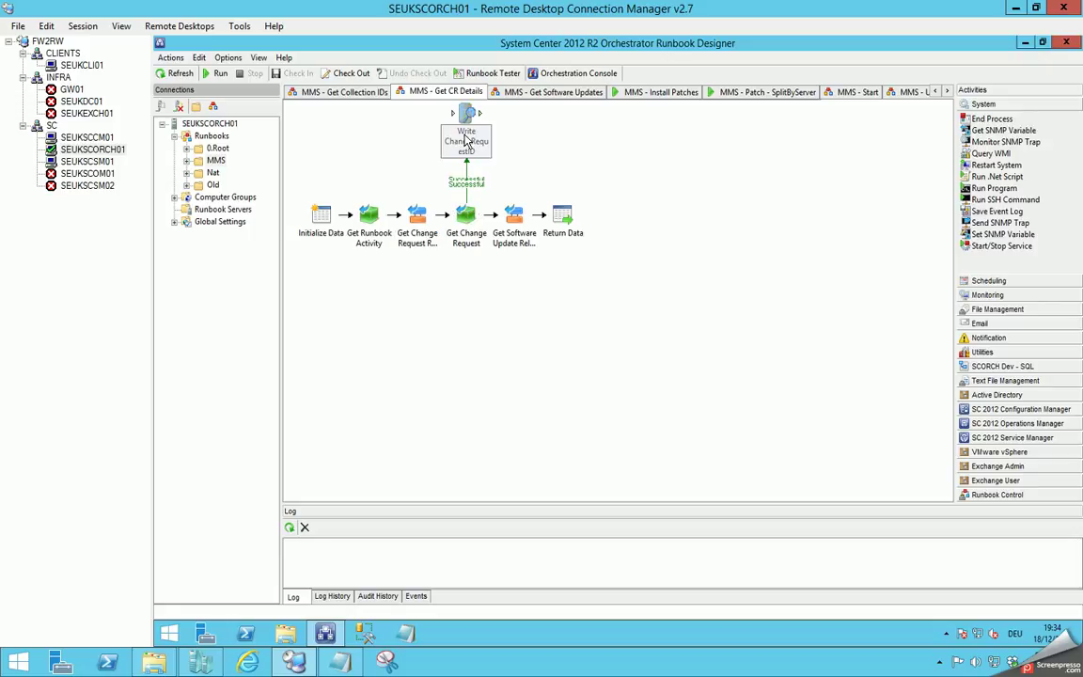
pyautogui.click(338, 92)
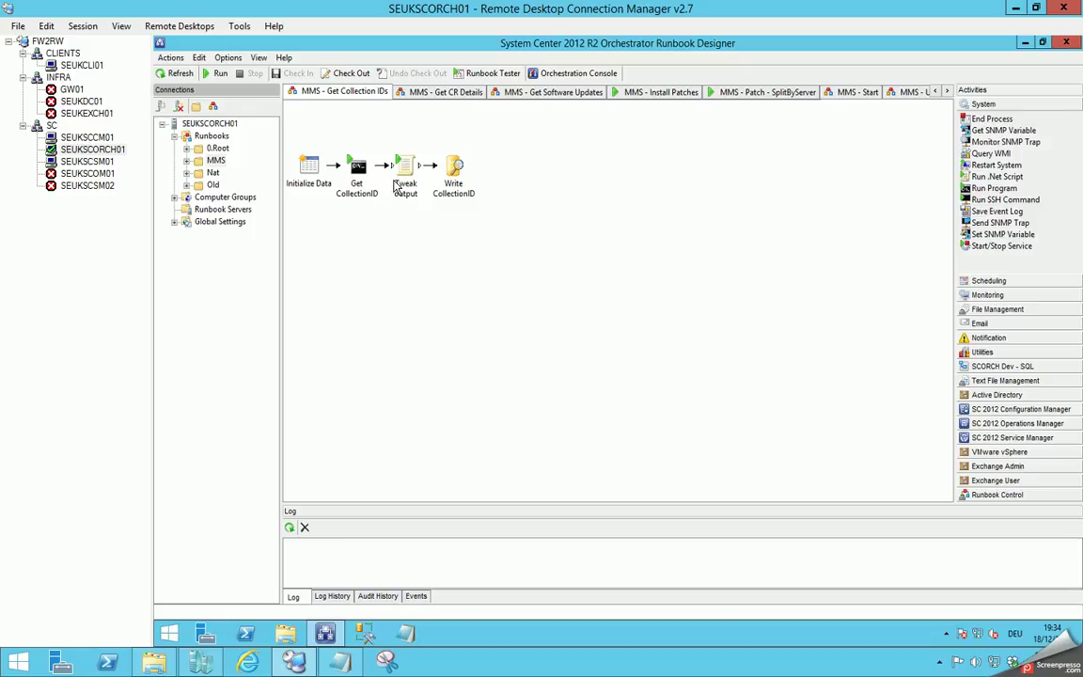
pyautogui.click(438, 198)
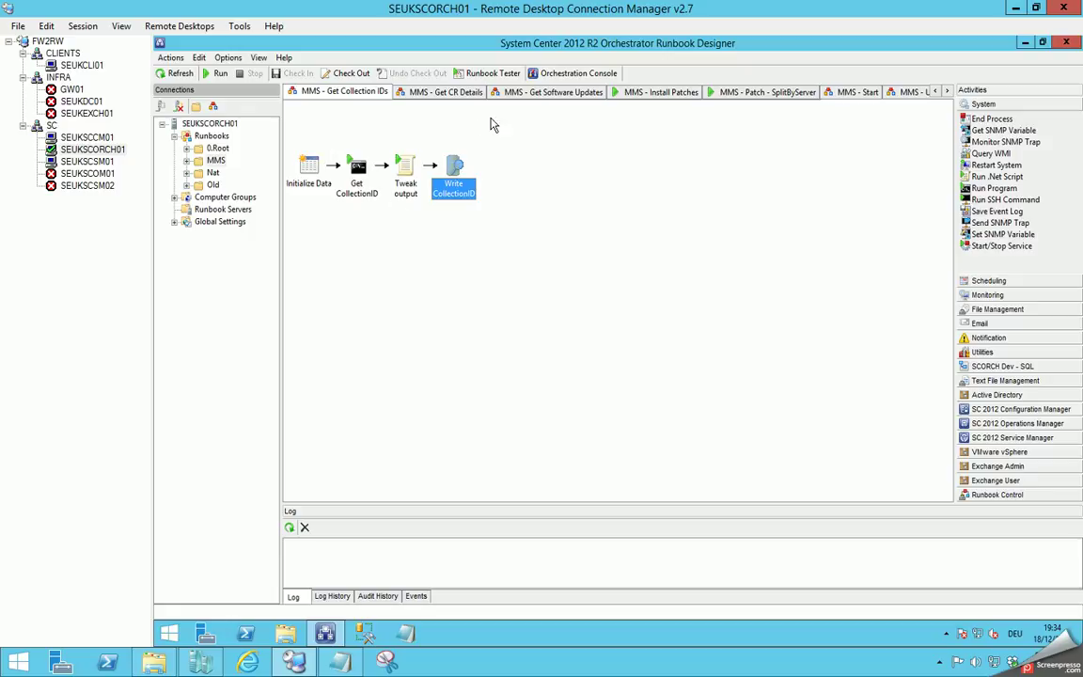
pyautogui.click(526, 98)
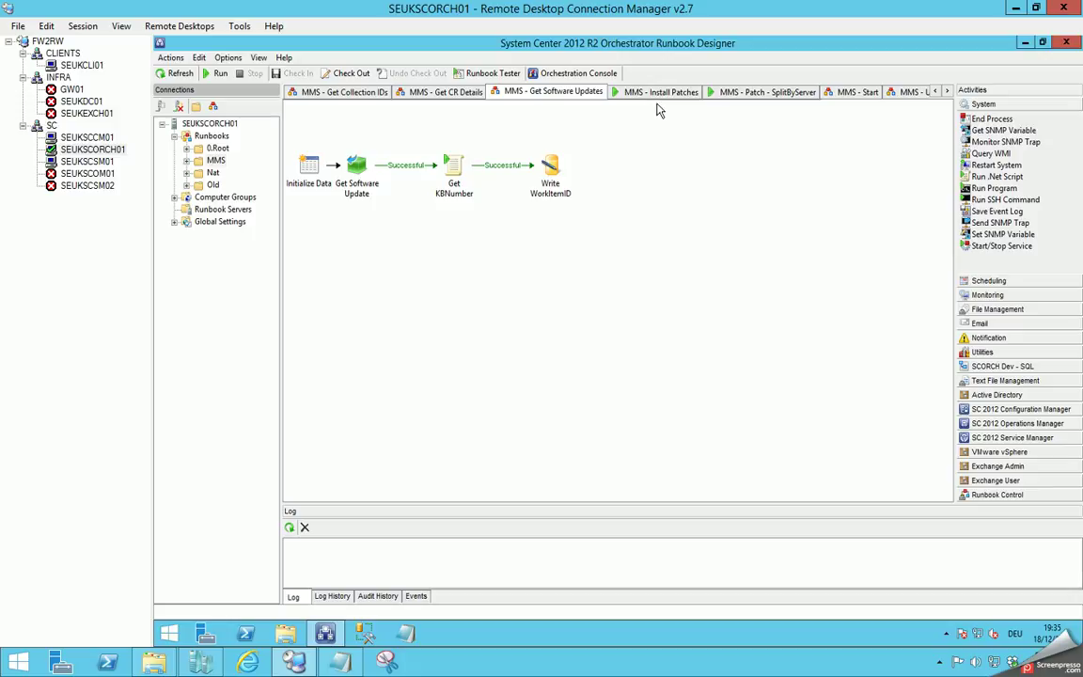
# Examine the MMS - Patch - SplitByServer runbook and its Split by Patch activity
pyautogui.click(730, 94)
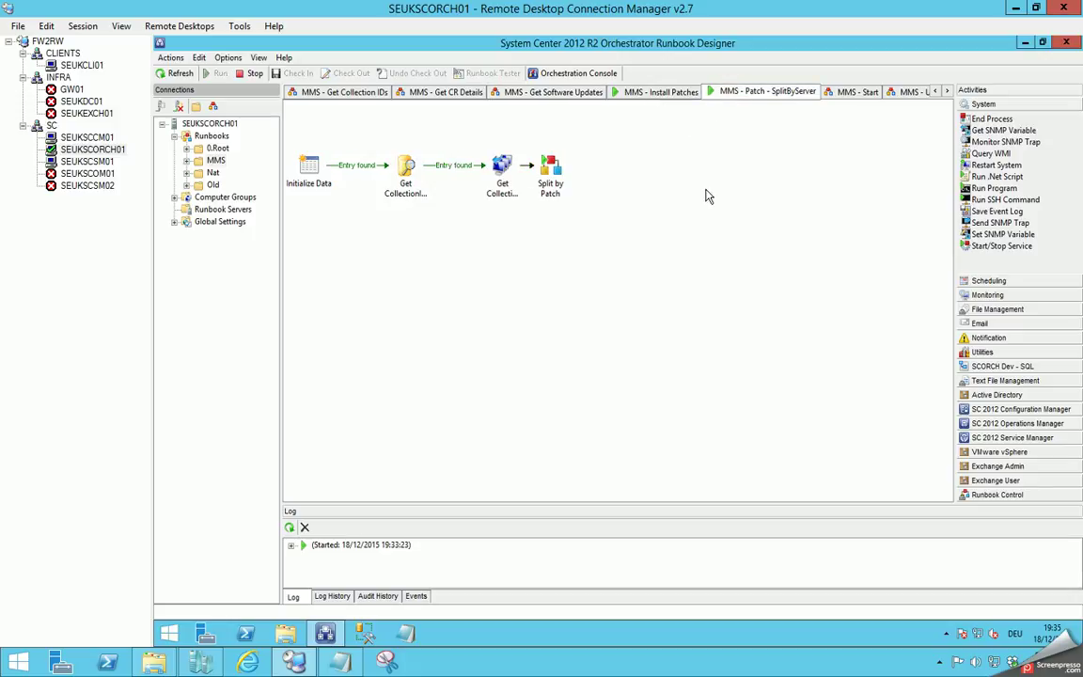
pyautogui.click(544, 179)
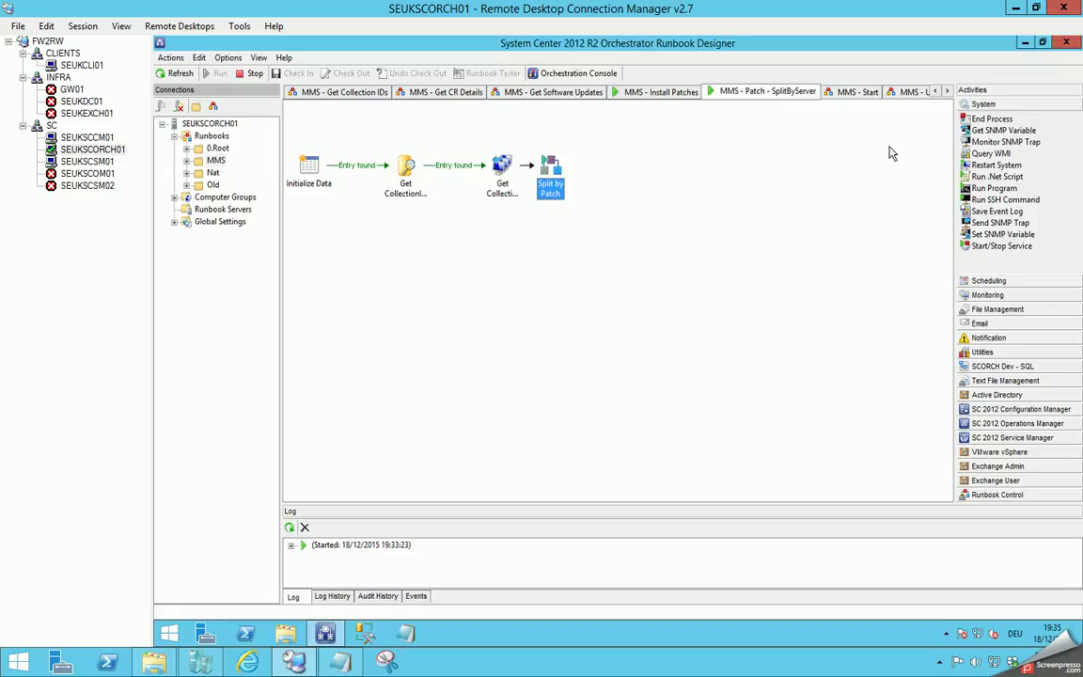
pyautogui.click(850, 84)
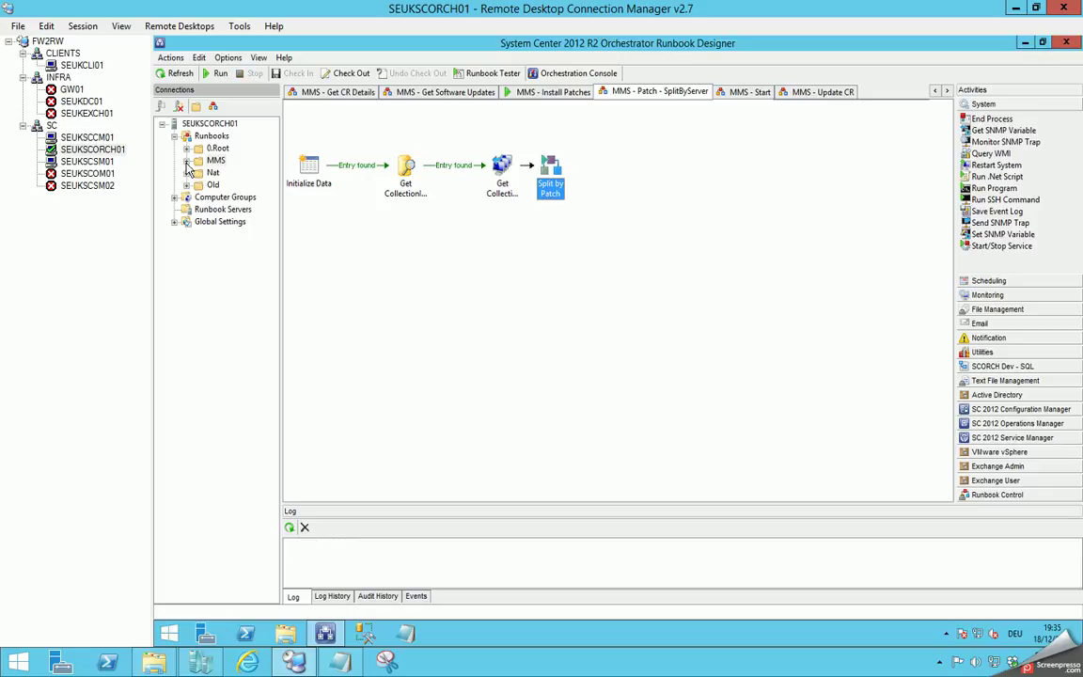
# Expand the MMS folder and review the Split by Patch, Check updates and Install updates runbooks in its Patching subfolder
pyautogui.doubleClick(215, 159)
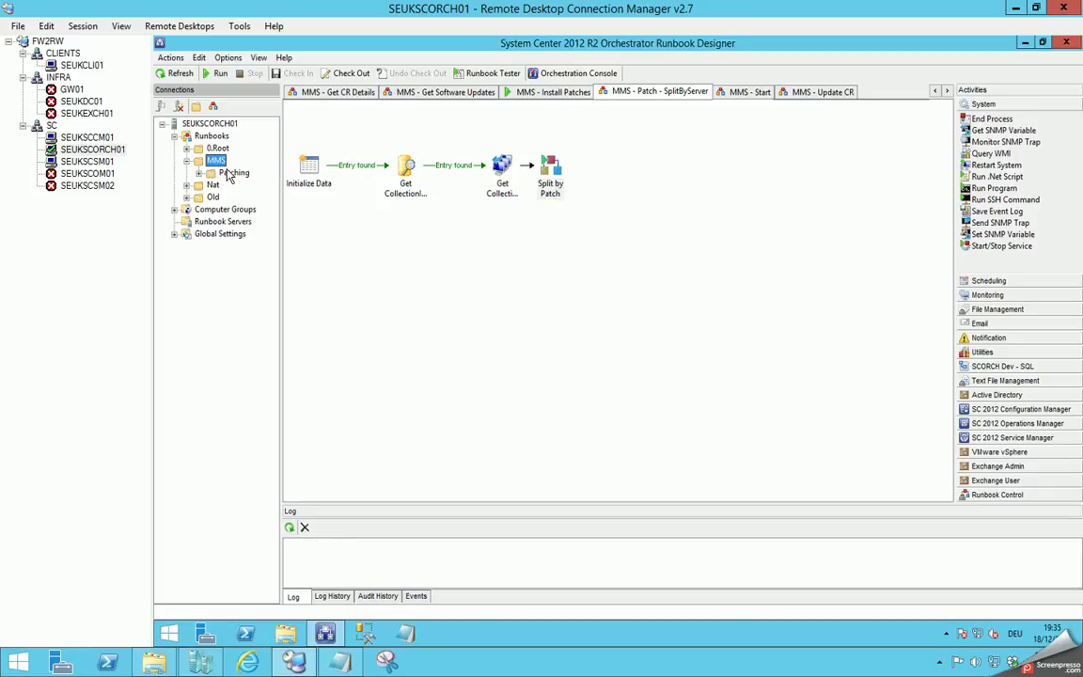
pyautogui.click(230, 173)
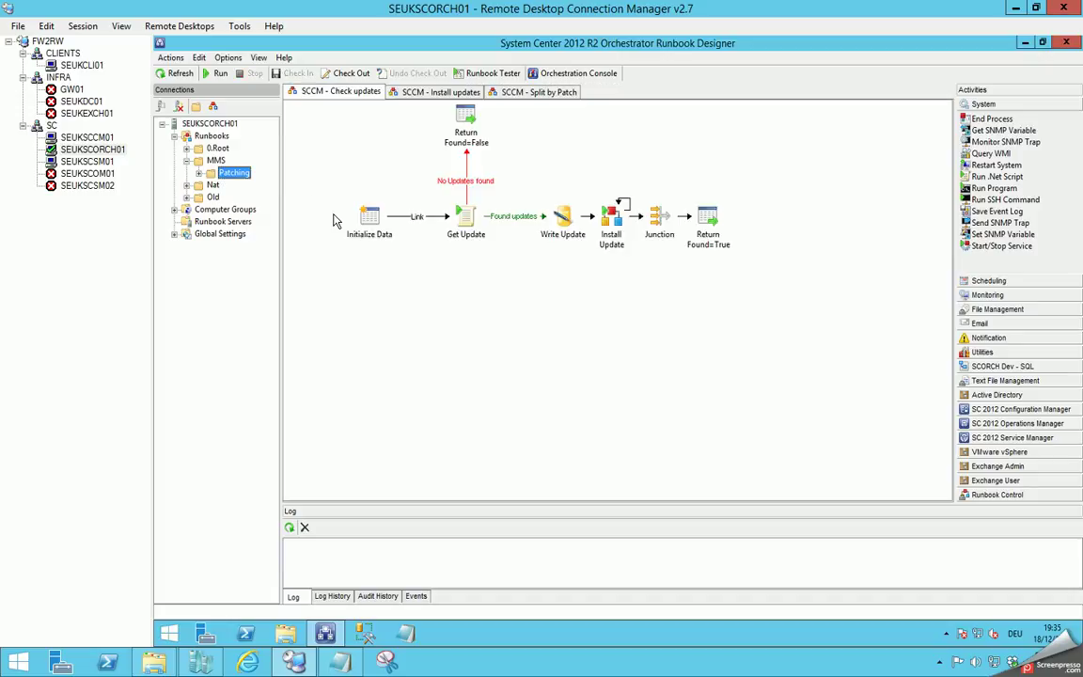
pyautogui.click(538, 92)
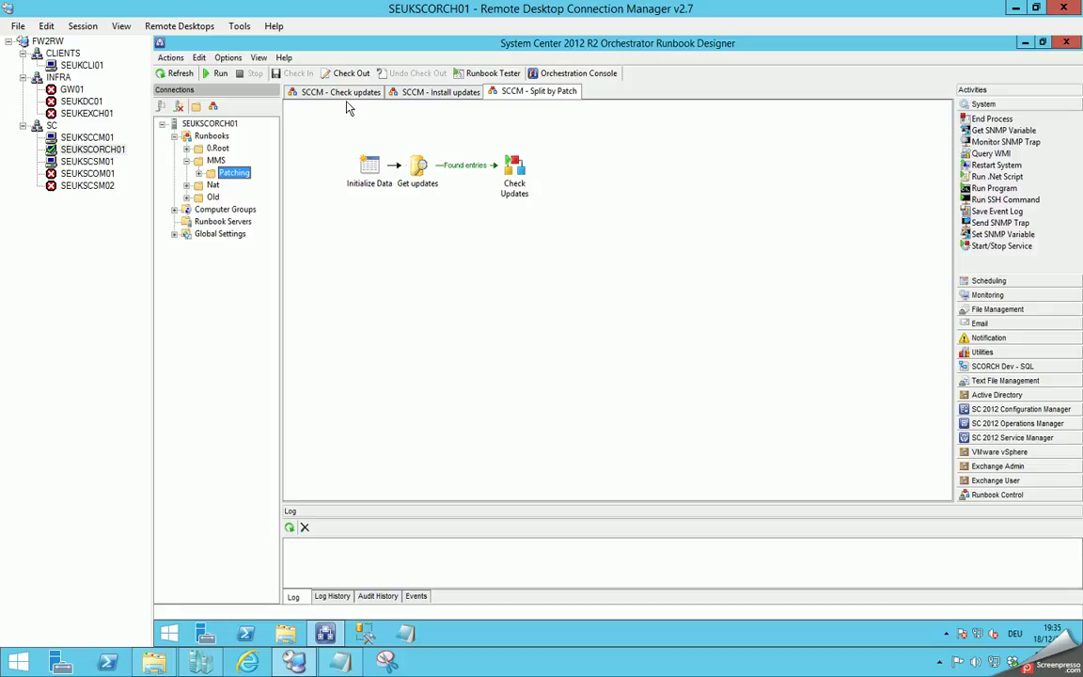
pyautogui.click(314, 92)
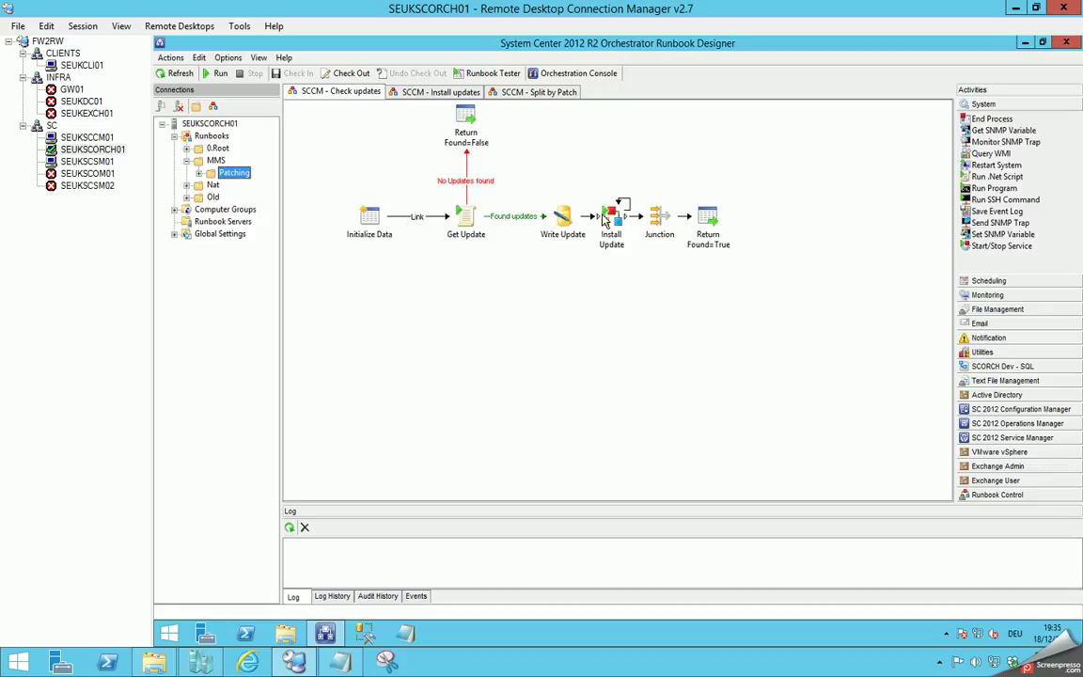
pyautogui.click(399, 91)
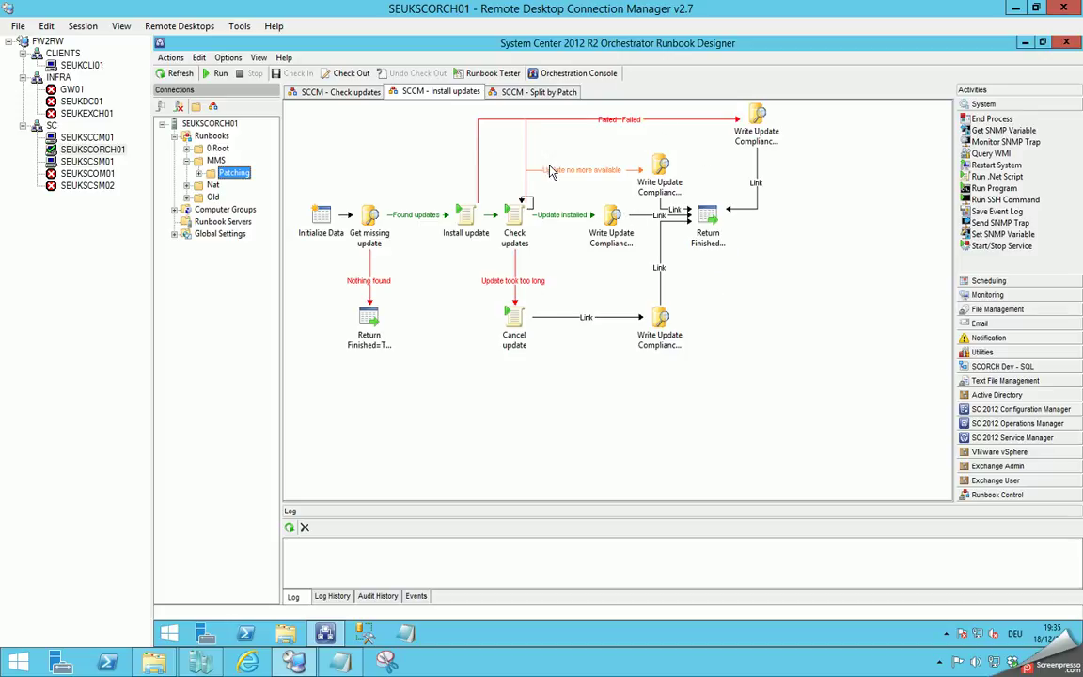
# Return to the MMS folder and open the MMS - Install Patches runbook to check its run state
pyautogui.click(216, 160)
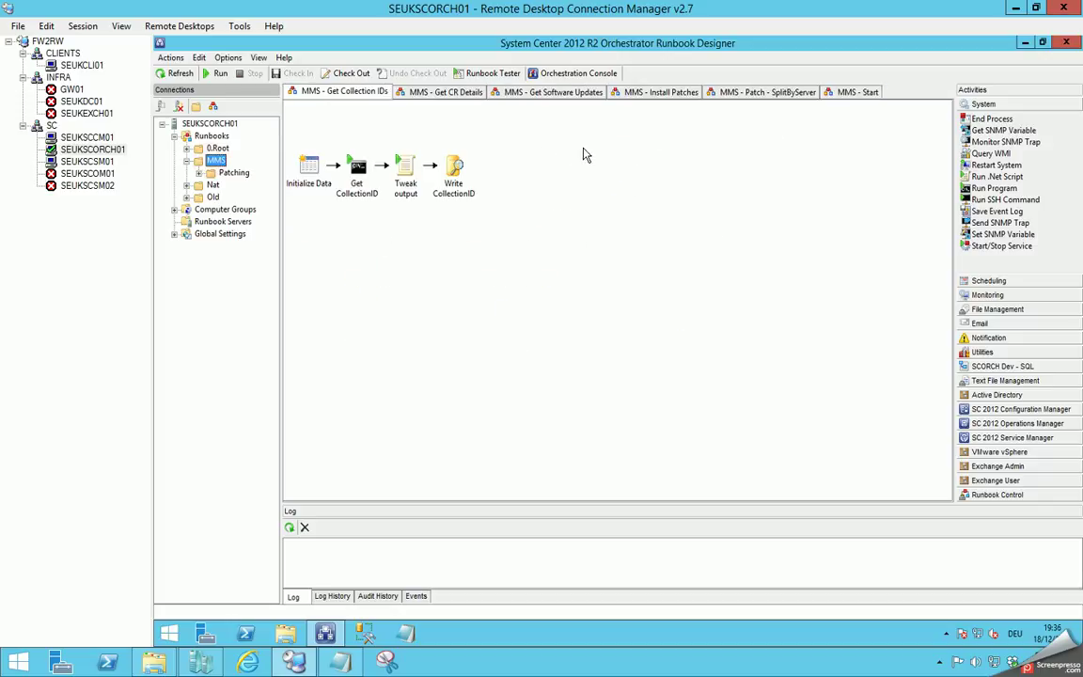
pyautogui.click(658, 93)
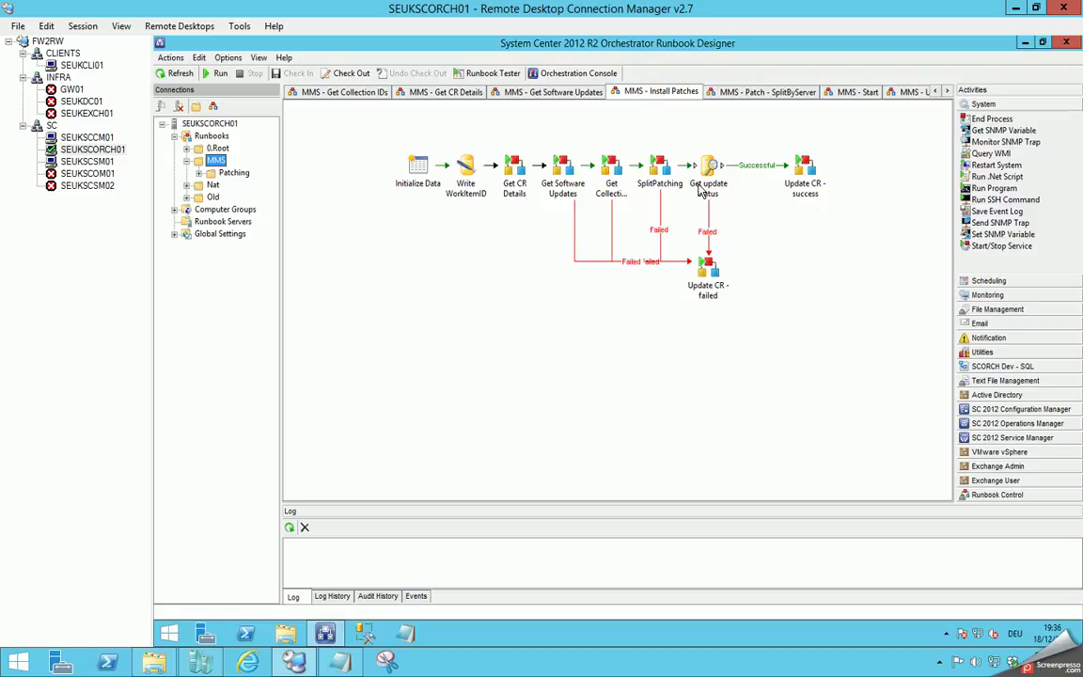
# Examine the Get update status activity in MMS - Install Patches and the Delete Entries in SoftwareUpdate activity in the MMS - Update CR runbook
pyautogui.click(722, 188)
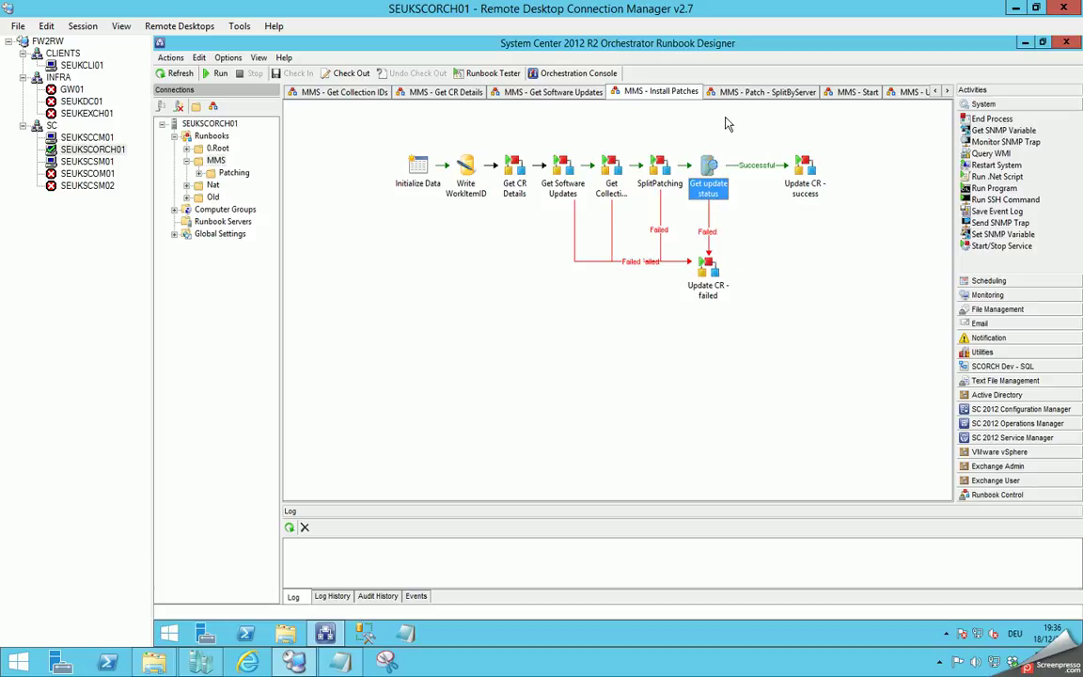
pyautogui.click(948, 92)
pyautogui.click(822, 91)
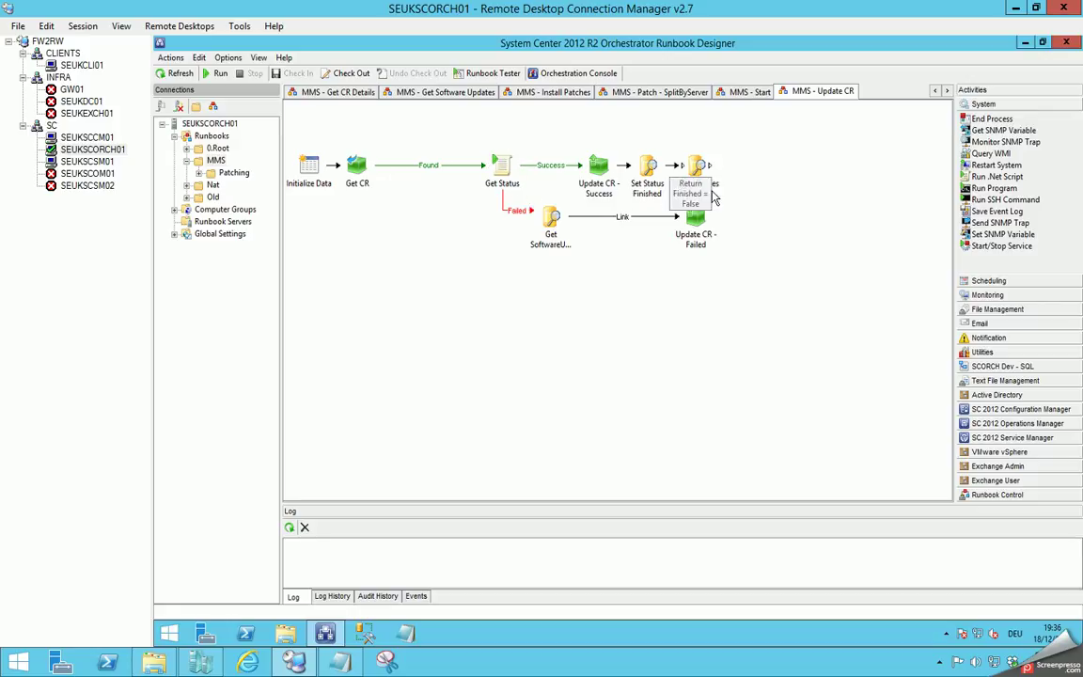
pyautogui.click(697, 177)
pyautogui.doubleClick(702, 183)
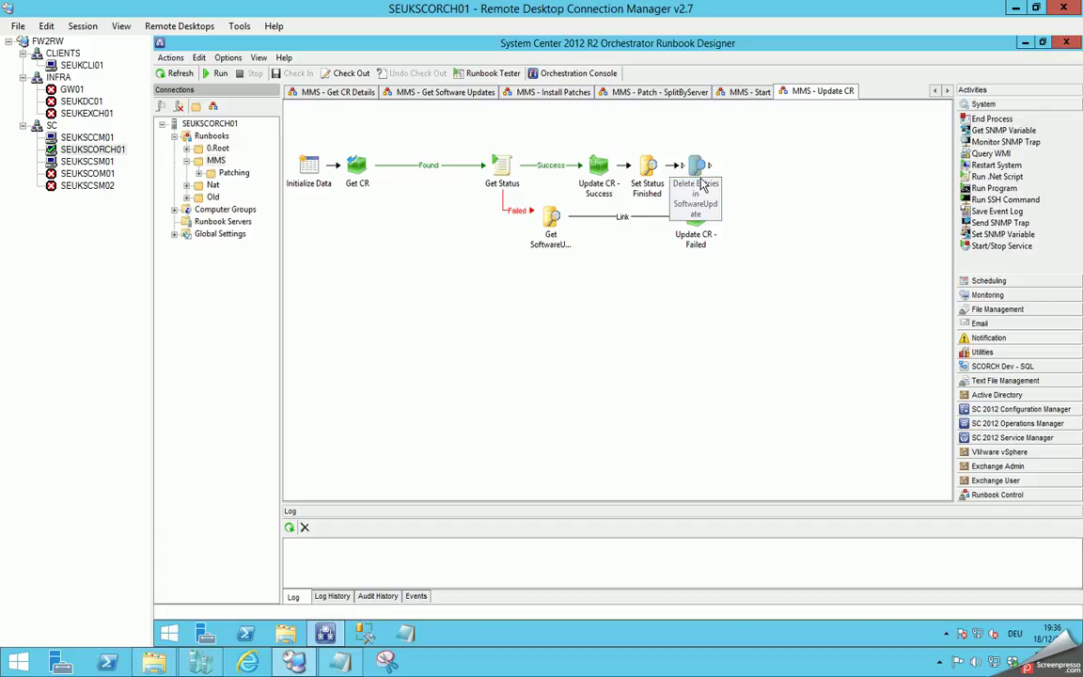
pyautogui.press('Return')
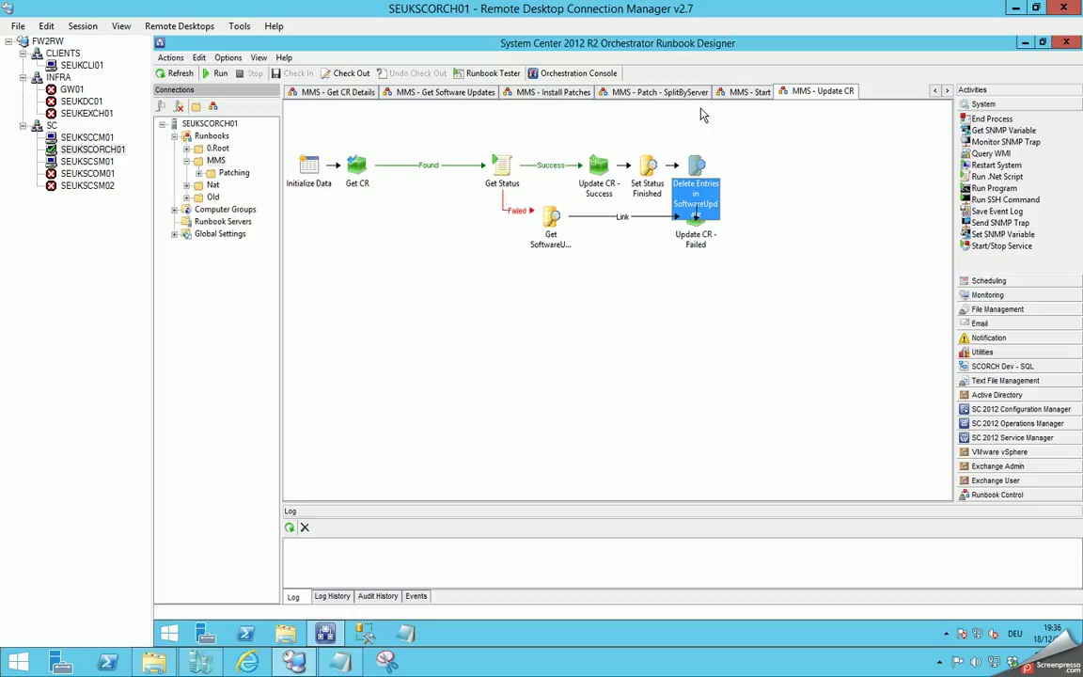
# Check the MMS patch system change request's status in Service Manager on SEUKSCSM01, and switch to Software Center on SEUKCLI01
pyautogui.click(87, 163)
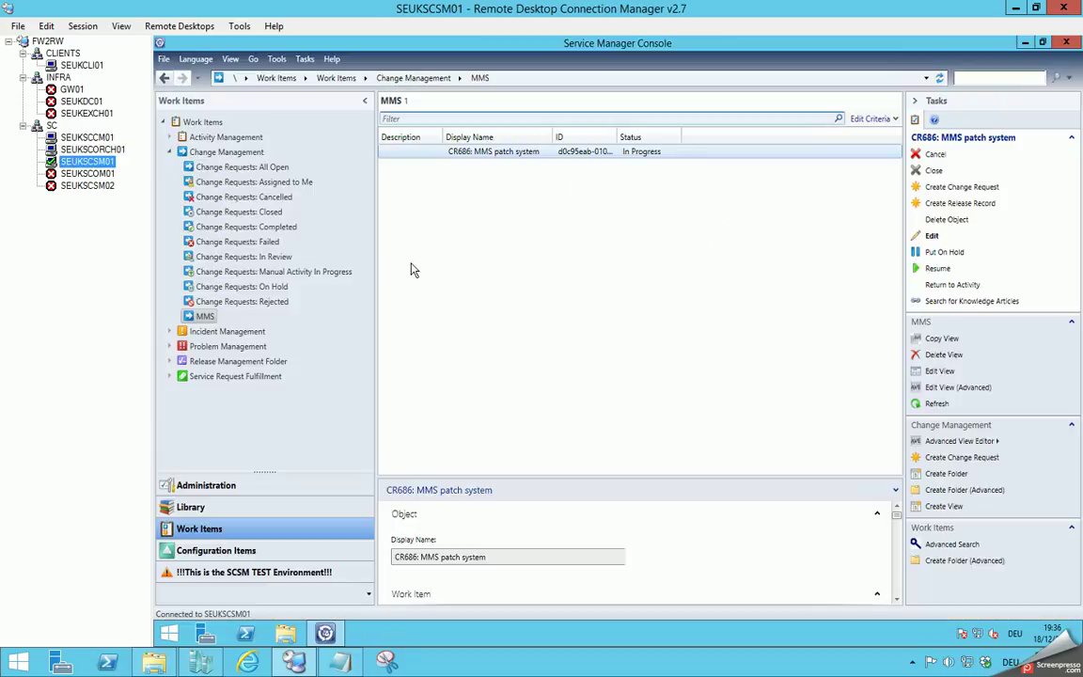
pyautogui.click(551, 260)
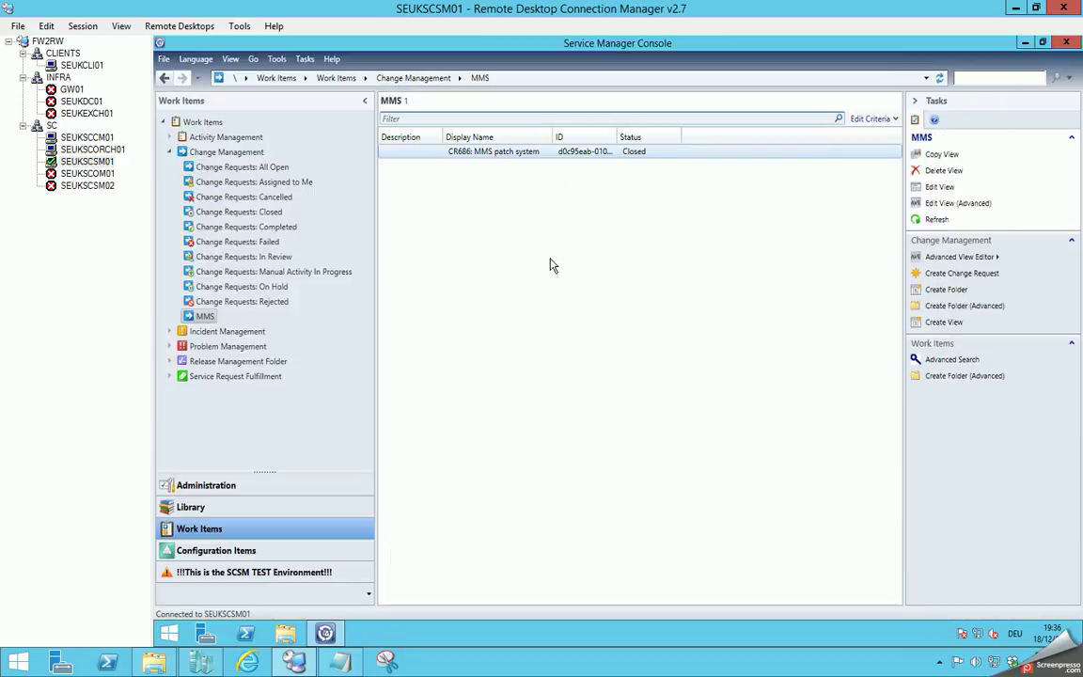
pyautogui.click(564, 151)
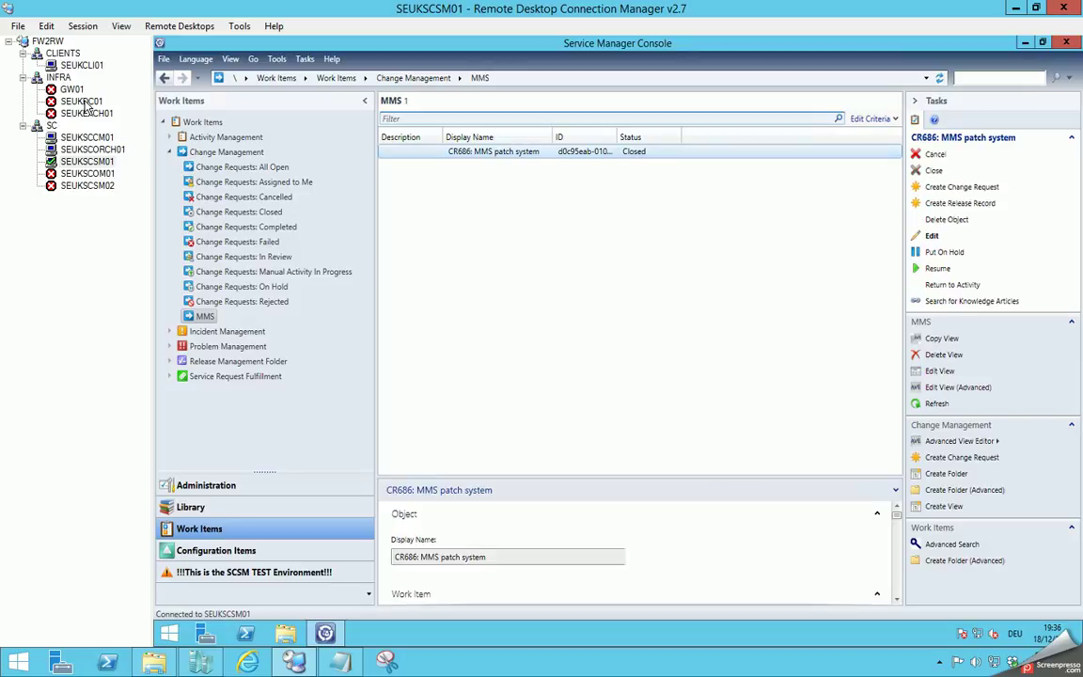
pyautogui.click(71, 65)
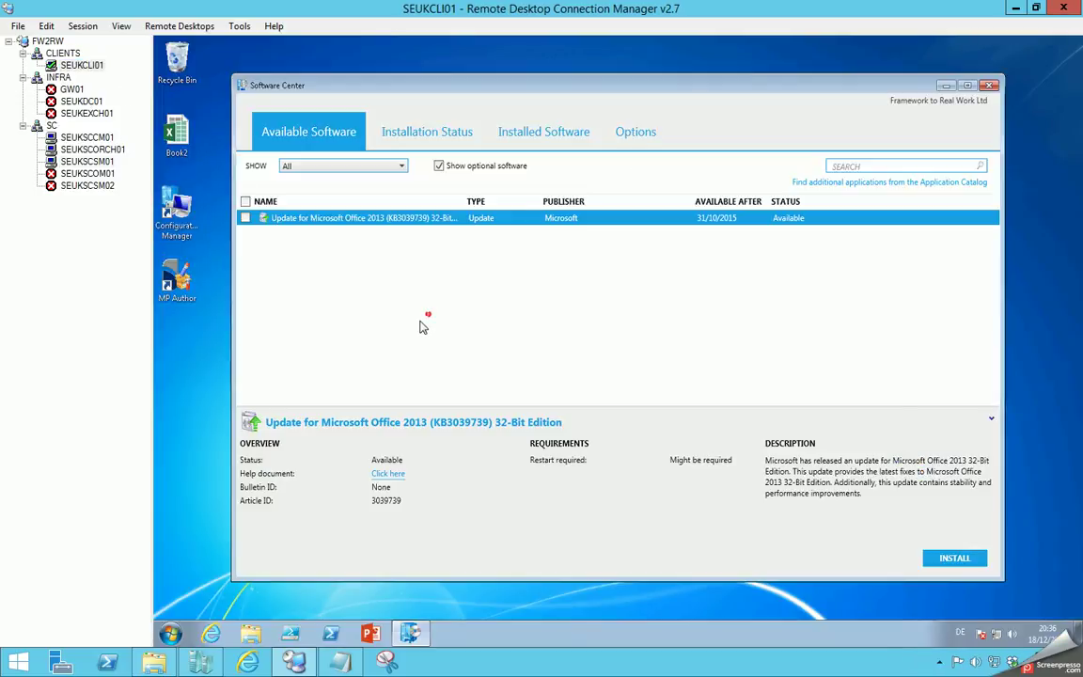